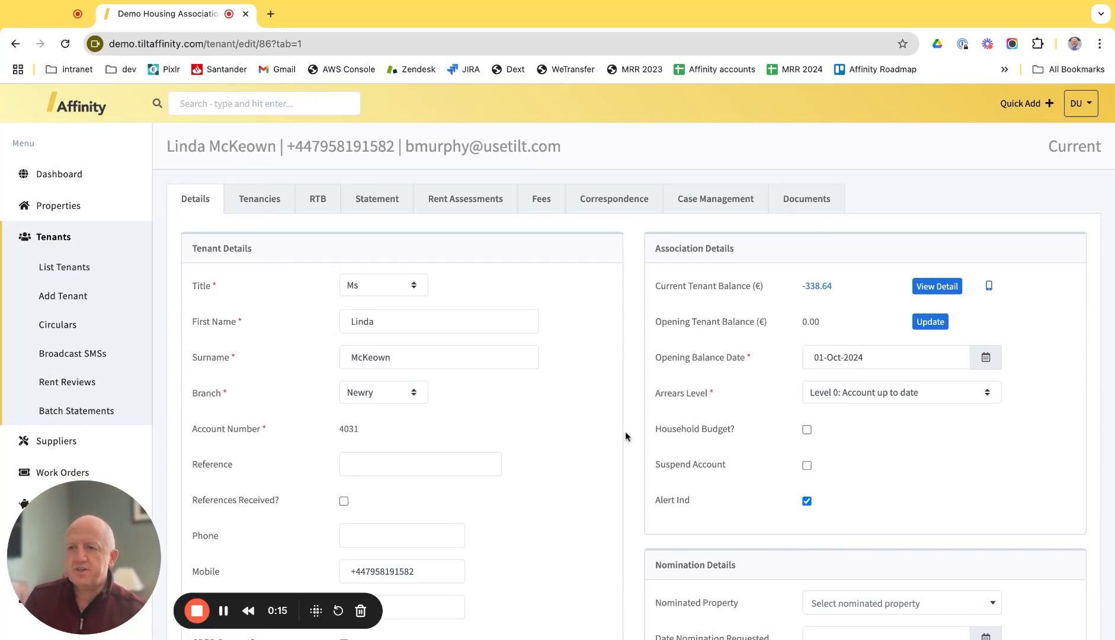
Step: Show the tenant's Correspondence feed with its February 2025 and August 2024 SMS reminders
{"action": "left_click", "coordinate": [607, 206]}
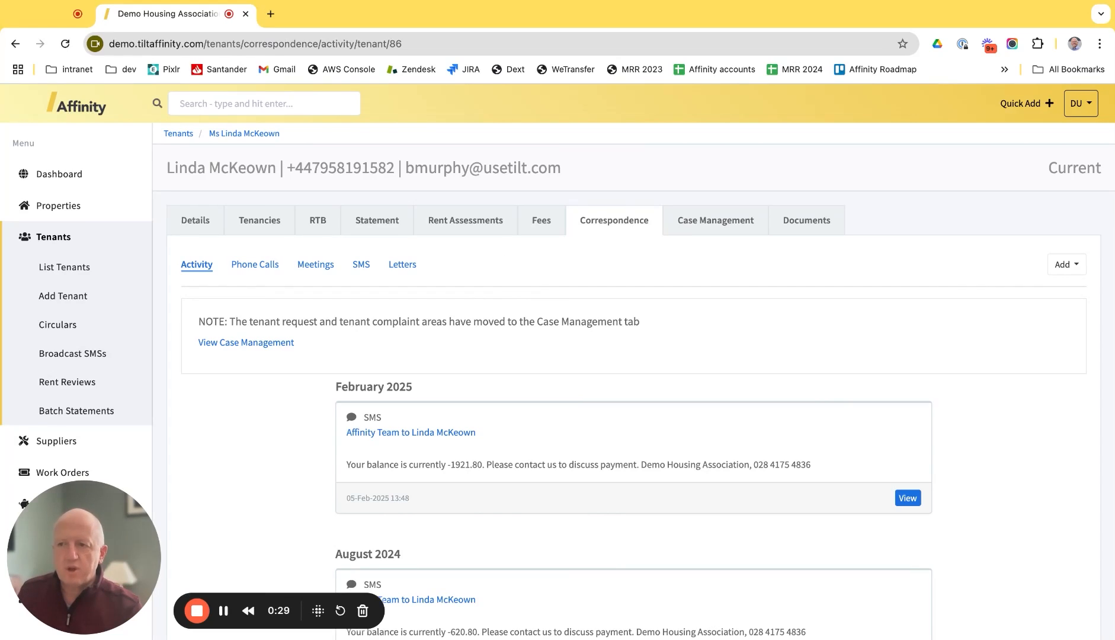
Step: Generate a letter with subject 'Rent Arrears' from the Rent Arrears - First Warning Letter template
{"action": "left_click", "coordinate": [579, 221]}
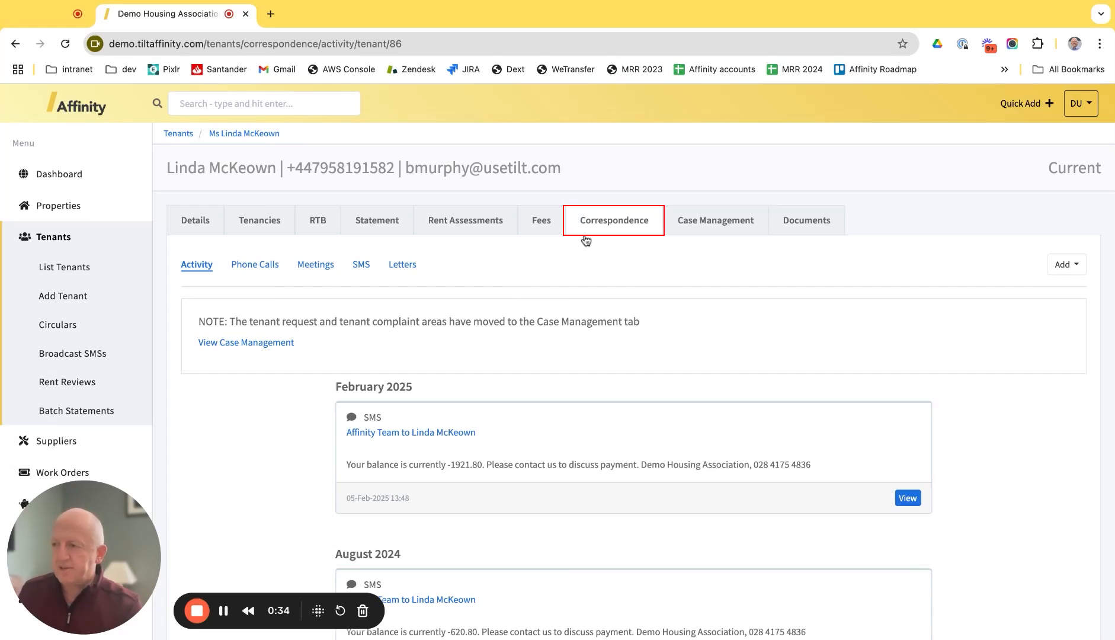
{"action": "left_click", "coordinate": [400, 267]}
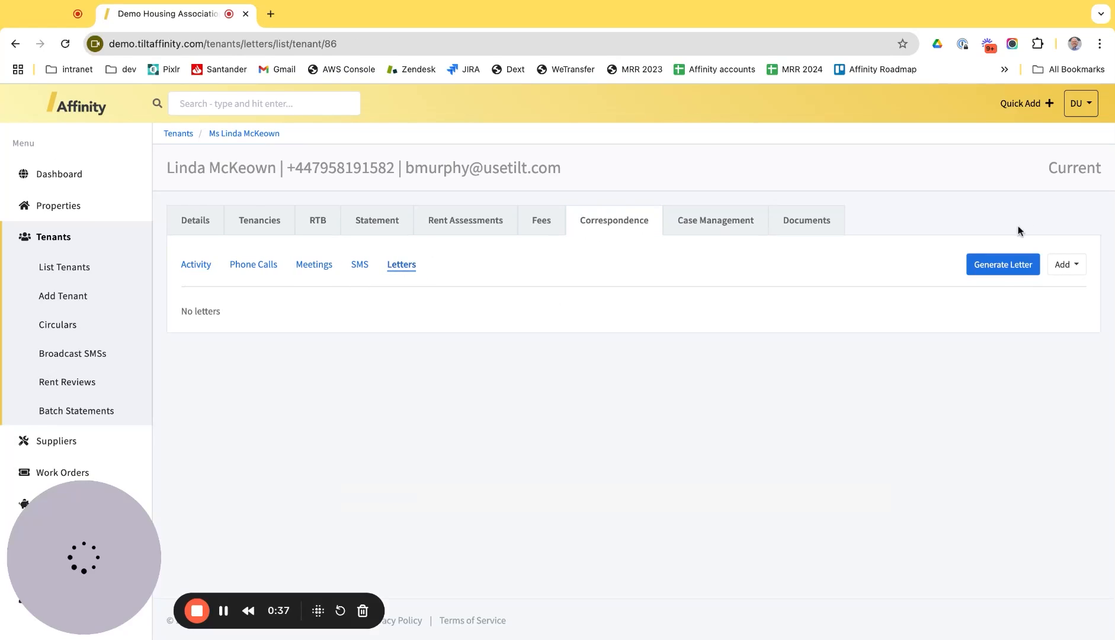
{"action": "left_click", "coordinate": [1003, 268]}
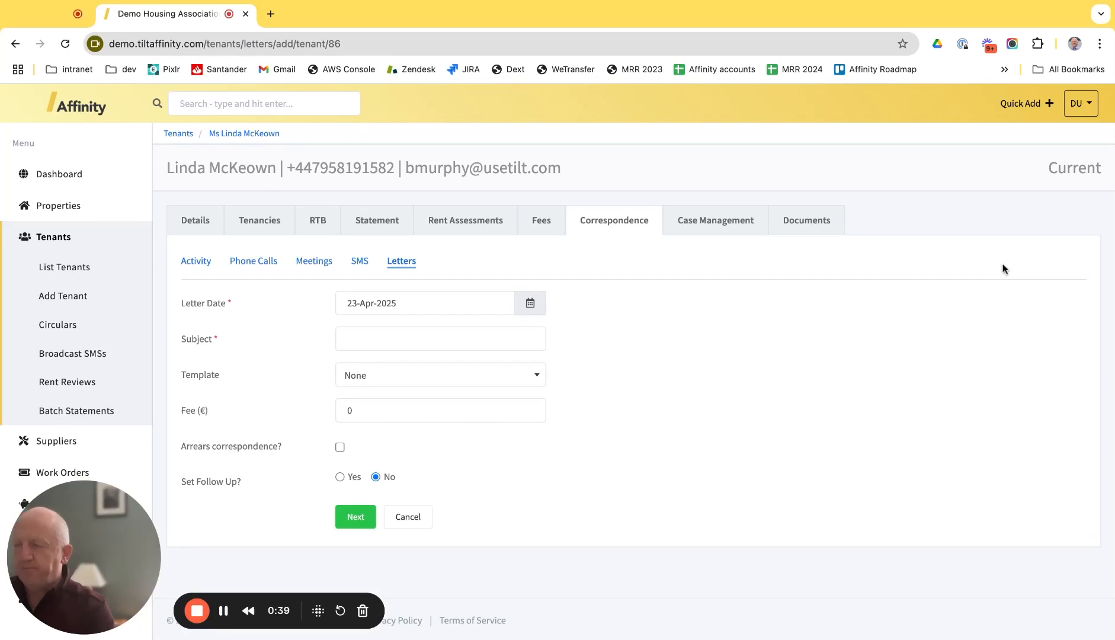
{"action": "left_click", "coordinate": [405, 339]}
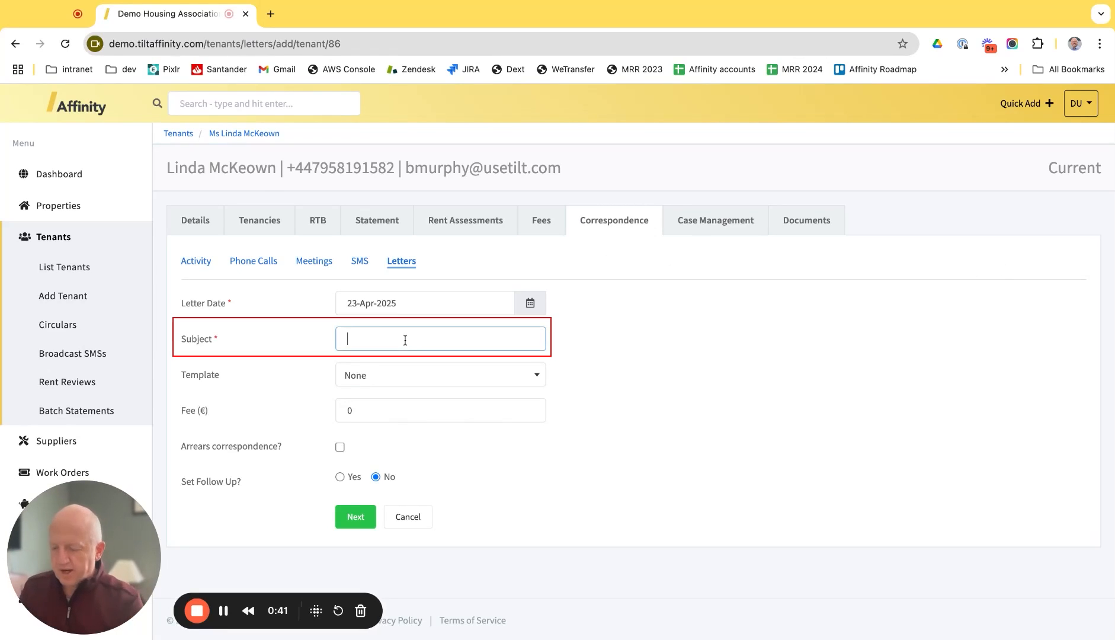
{"action": "type", "text": "Rent Arrears"}
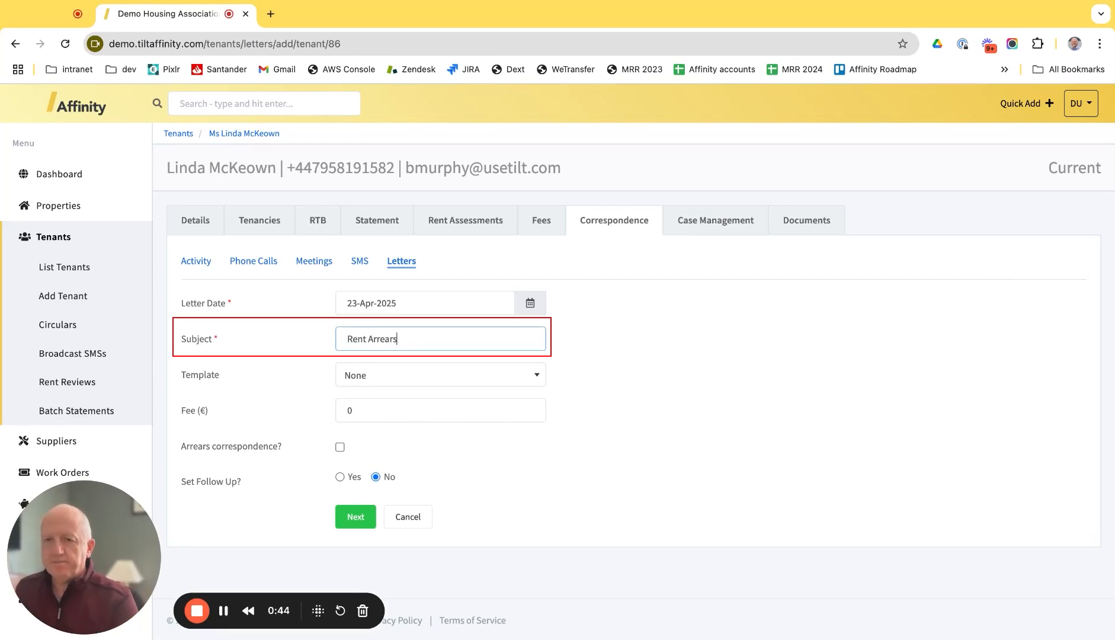
{"action": "left_click", "coordinate": [427, 387]}
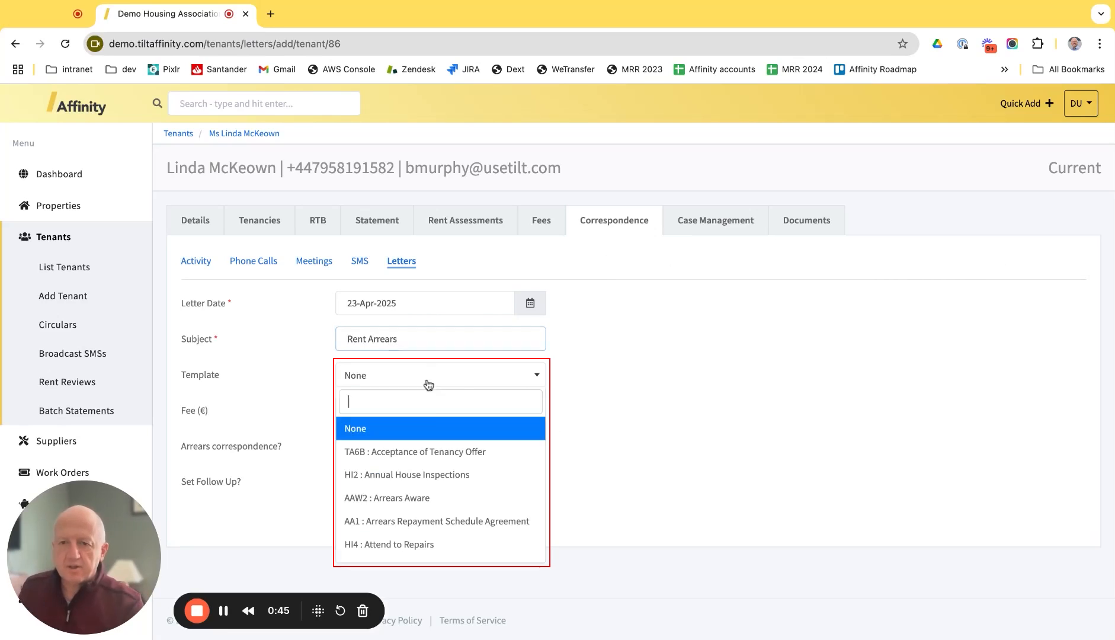
{"action": "scroll", "coordinate": [450, 486], "scroll_direction": "down", "scroll_amount": 10}
{"action": "scroll", "coordinate": [452, 488], "scroll_direction": "up", "scroll_amount": 5}
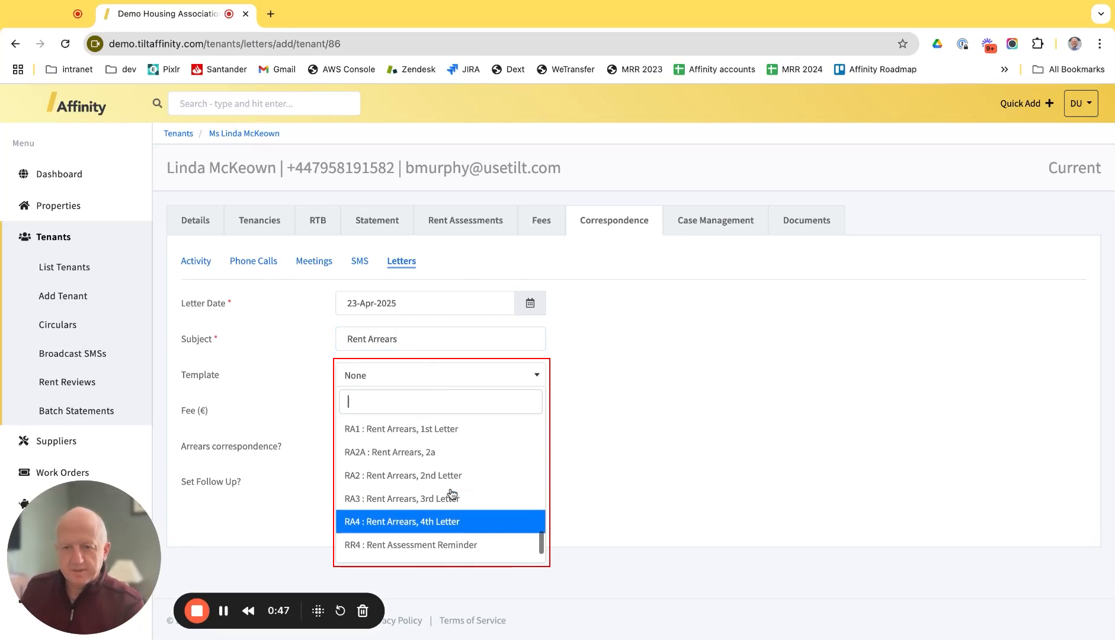
{"action": "left_click", "coordinate": [451, 484]}
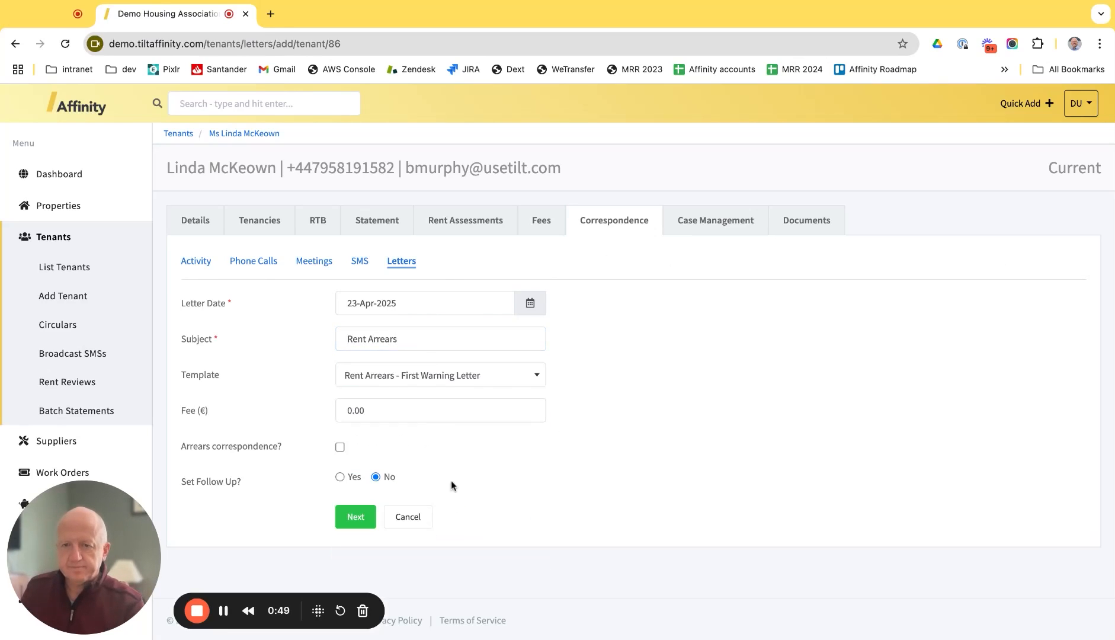
{"action": "left_click", "coordinate": [356, 515]}
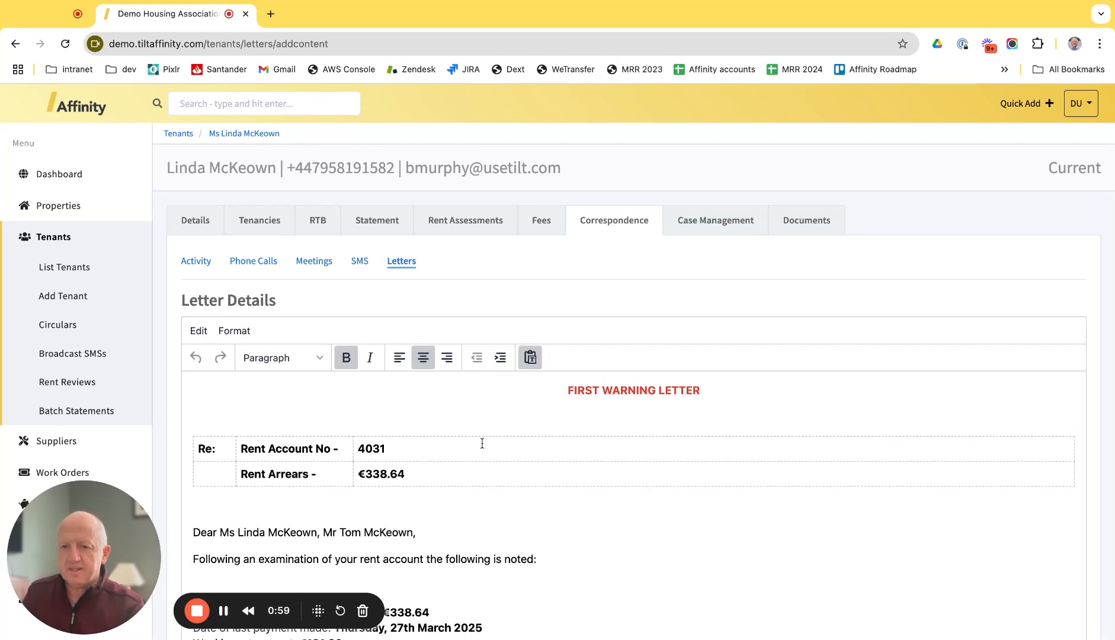
Step: Review the letter's addressee names, rent account number and property address
{"action": "scroll", "coordinate": [482, 443], "scroll_direction": "down", "scroll_amount": 1}
{"action": "left_click_drag", "start_coordinate": [236, 519], "coordinate": [332, 518]}
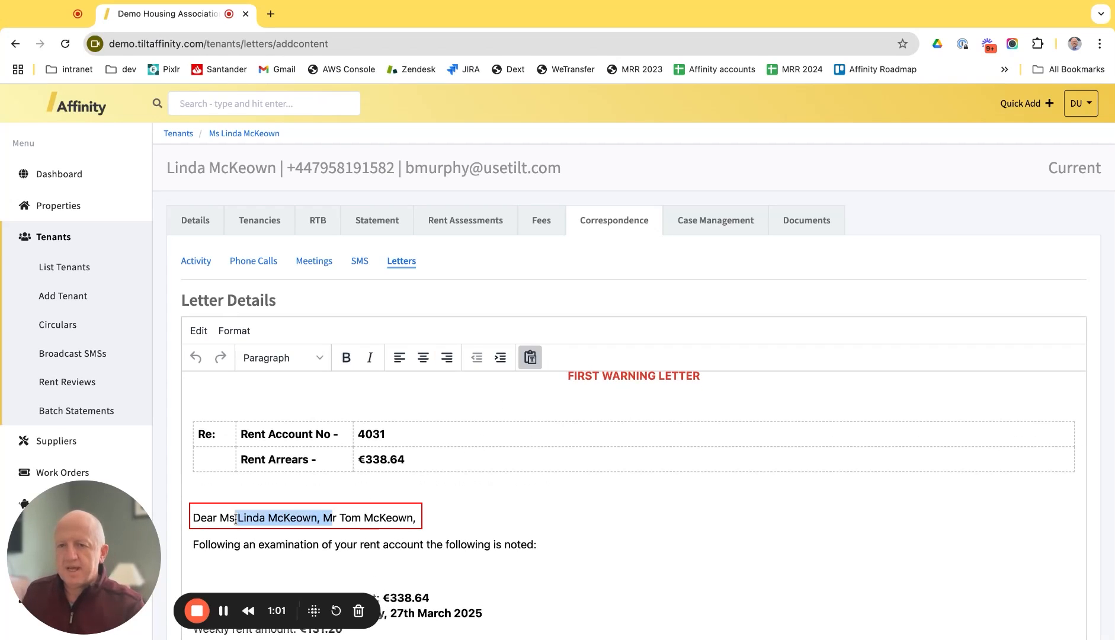
{"action": "key", "text": "shift+Right"}
{"action": "key", "text": "shift+Right"}
{"action": "key", "text": "shift+Right"}
{"action": "key", "text": "shift+Right"}
{"action": "key", "text": "shift+Right"}
{"action": "key", "text": "shift+Right"}
{"action": "key", "text": "shift+Right"}
{"action": "key", "text": "shift+Right"}
{"action": "key", "text": "shift+Right"}
{"action": "key", "text": "shift+Right"}
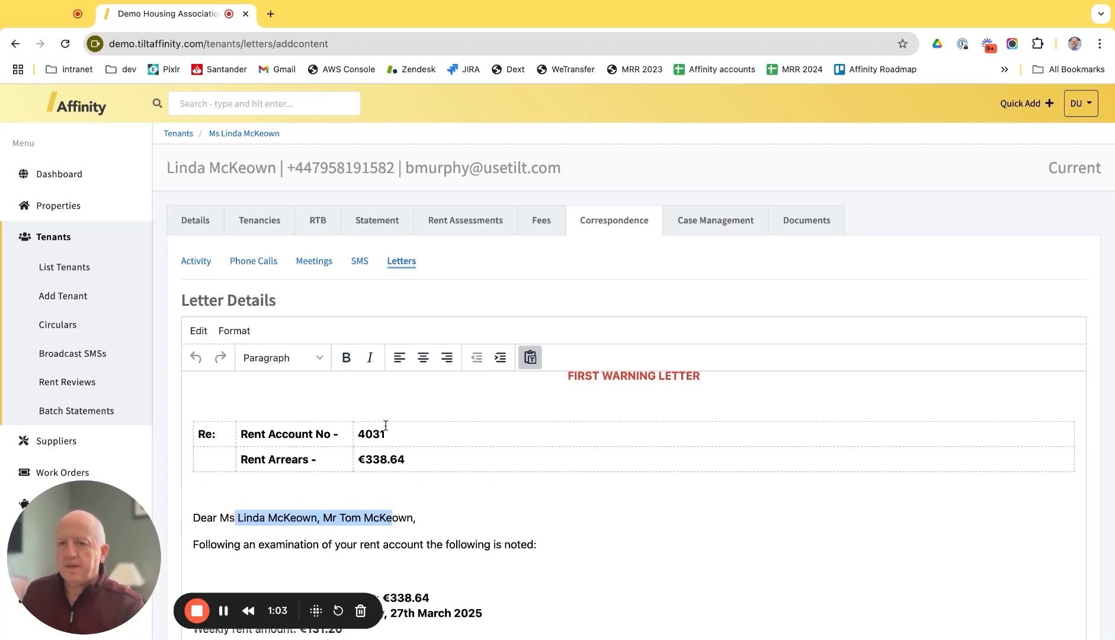
{"action": "left_click_drag", "start_coordinate": [385, 434], "coordinate": [407, 465]}
{"action": "scroll", "coordinate": [413, 490], "scroll_direction": "down", "scroll_amount": 4}
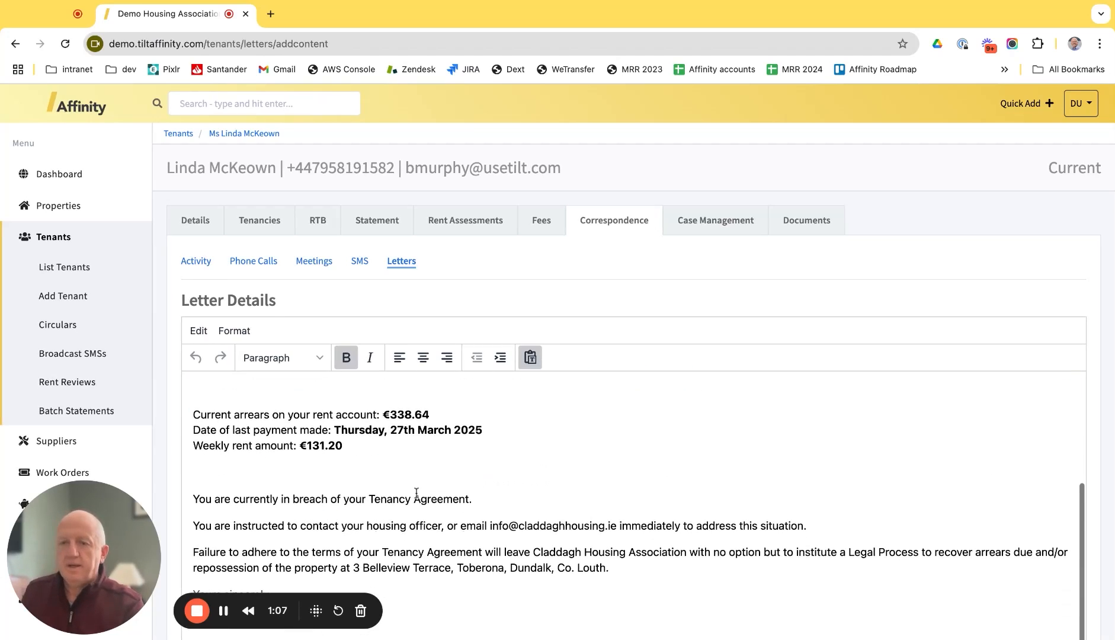
{"action": "left_click_drag", "start_coordinate": [365, 429], "coordinate": [343, 405]}
{"action": "scroll", "coordinate": [354, 430], "scroll_direction": "down", "scroll_amount": 1}
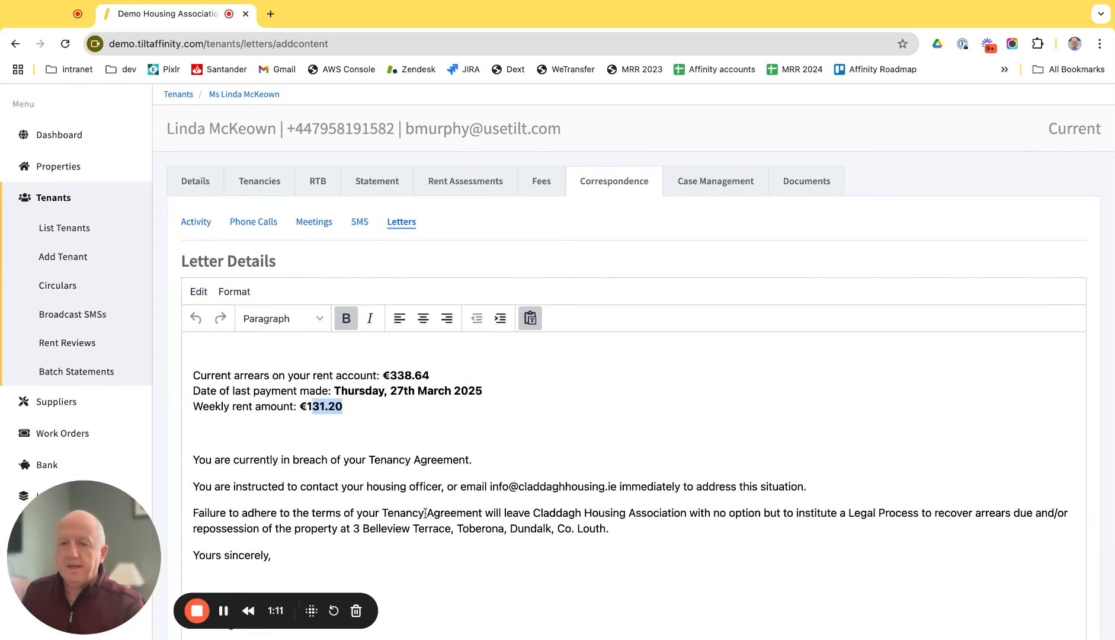
{"action": "scroll", "coordinate": [426, 511], "scroll_direction": "down", "scroll_amount": 1}
{"action": "left_click_drag", "start_coordinate": [543, 479], "coordinate": [370, 480]}
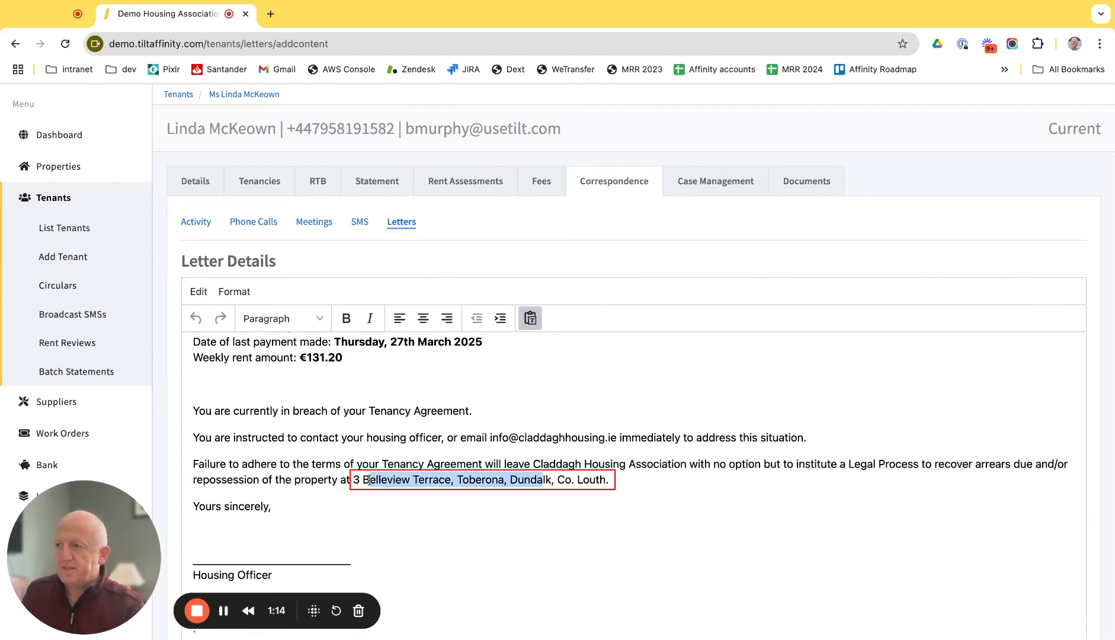
{"action": "scroll", "coordinate": [520, 533], "scroll_direction": "up", "scroll_amount": 1}
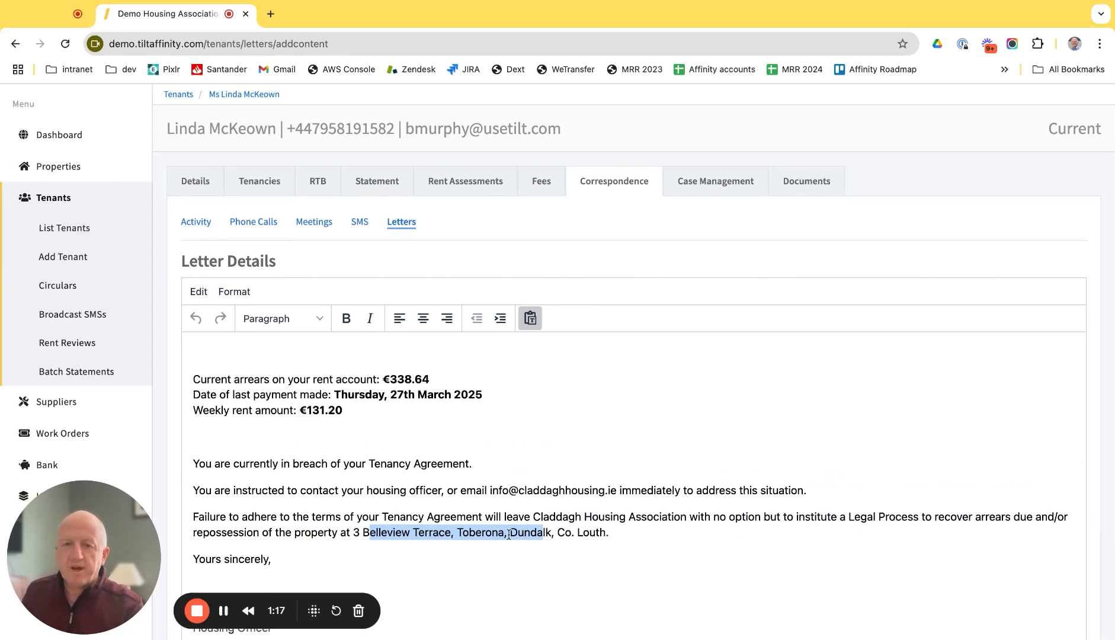
Step: Replace 'immediately' with 'as soon as possible' and make the new phrase bold
{"action": "double_click", "coordinate": [645, 489]}
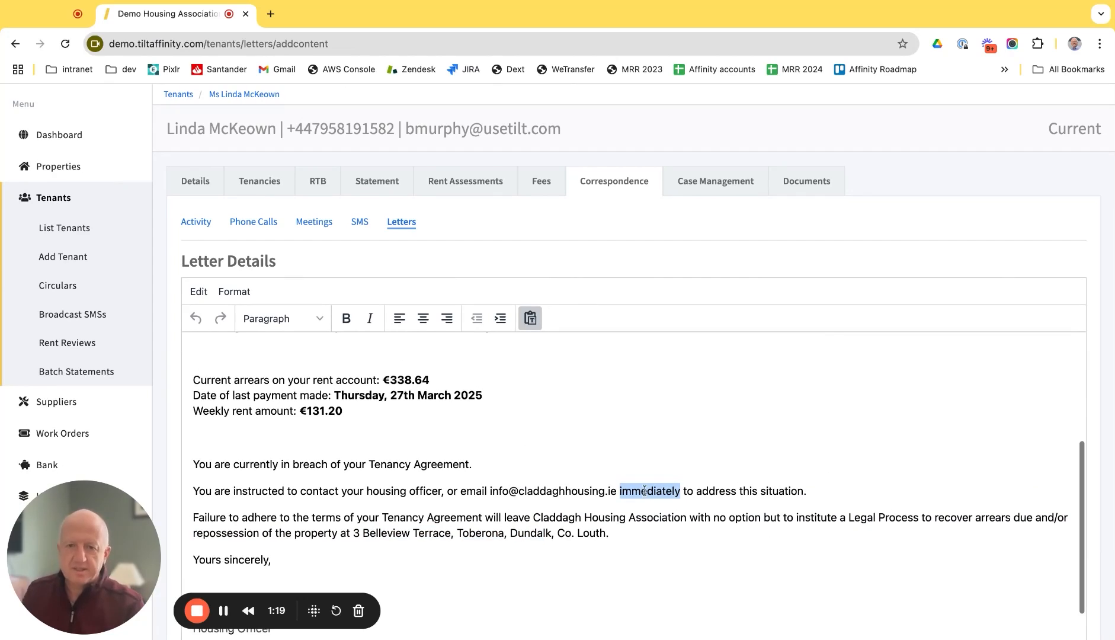
{"action": "type", "text": "as soon as po"}
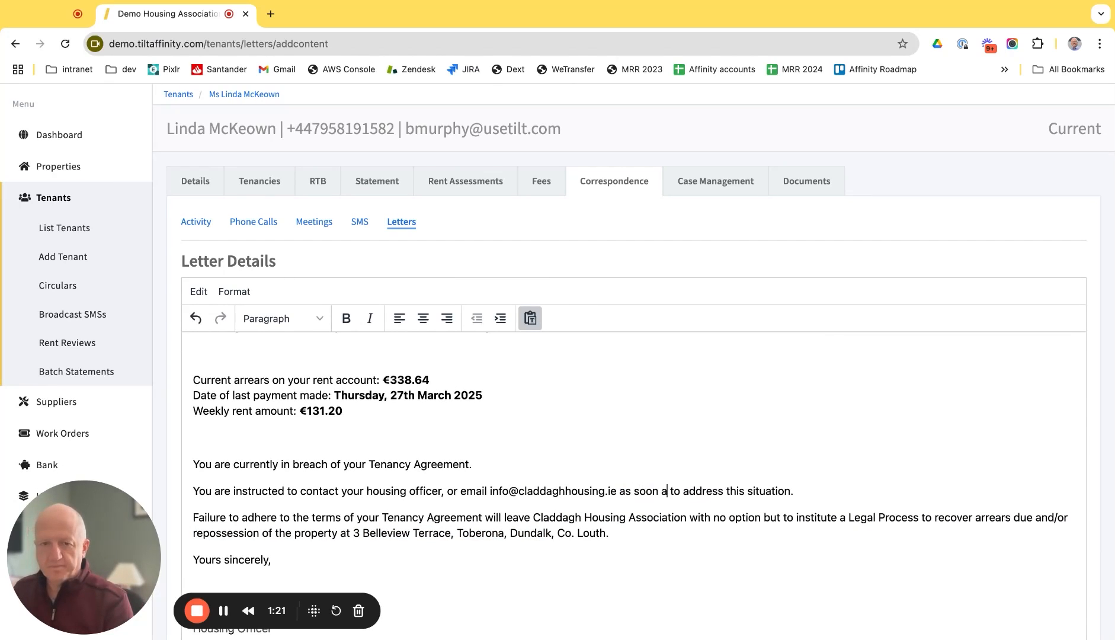
{"action": "type", "text": "ssible"}
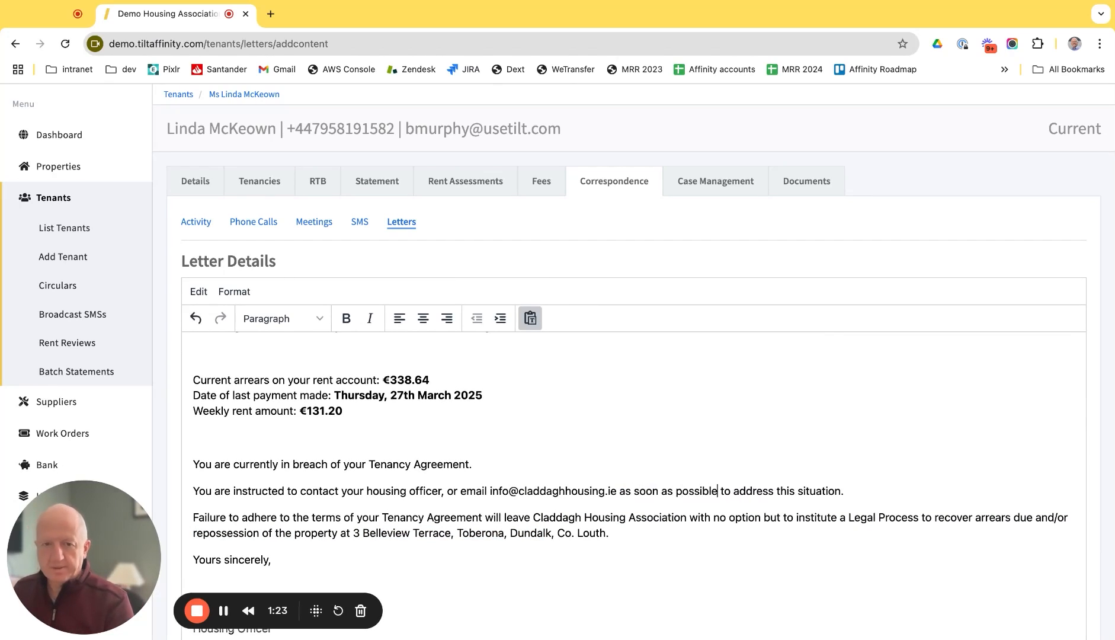
{"action": "left_click_drag", "start_coordinate": [718, 490], "coordinate": [620, 490]}
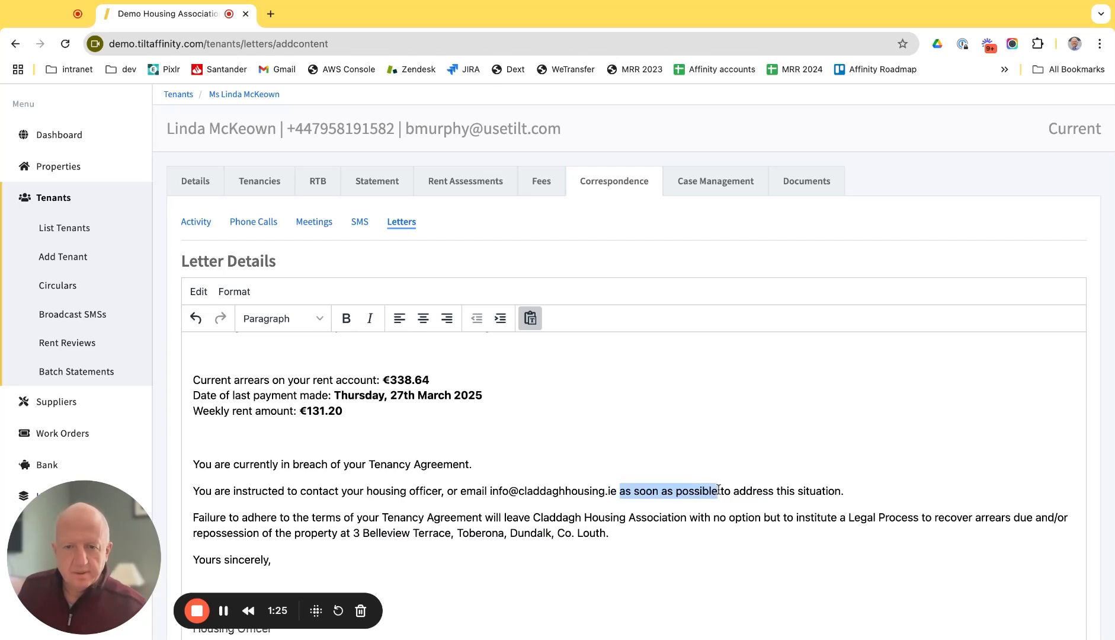
{"action": "left_click", "coordinate": [347, 319]}
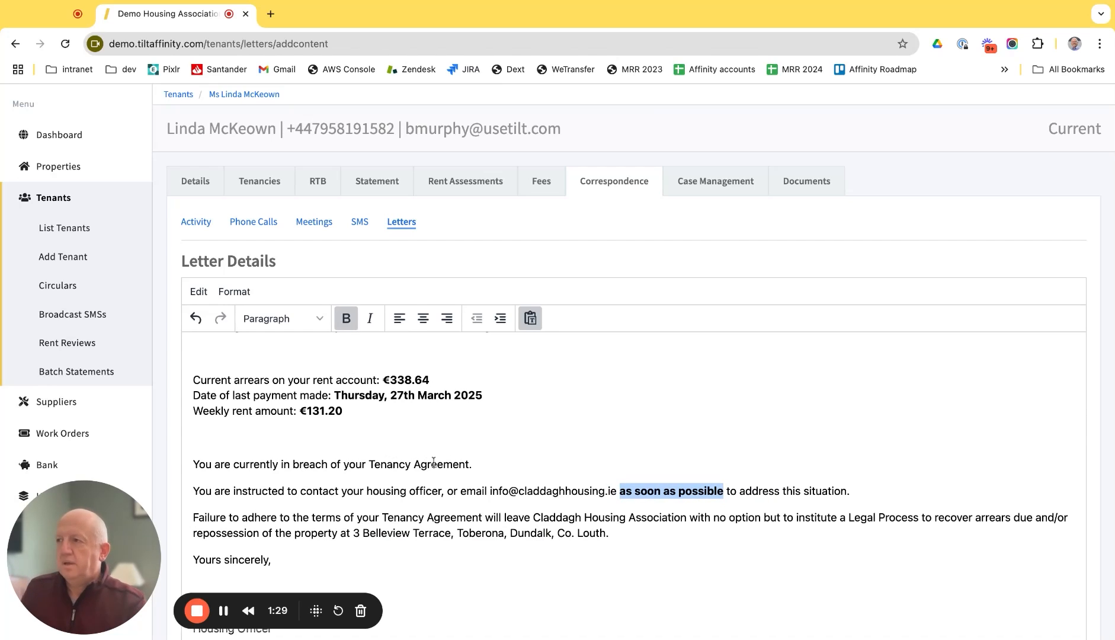
{"action": "scroll", "coordinate": [477, 486], "scroll_direction": "down", "scroll_amount": 3}
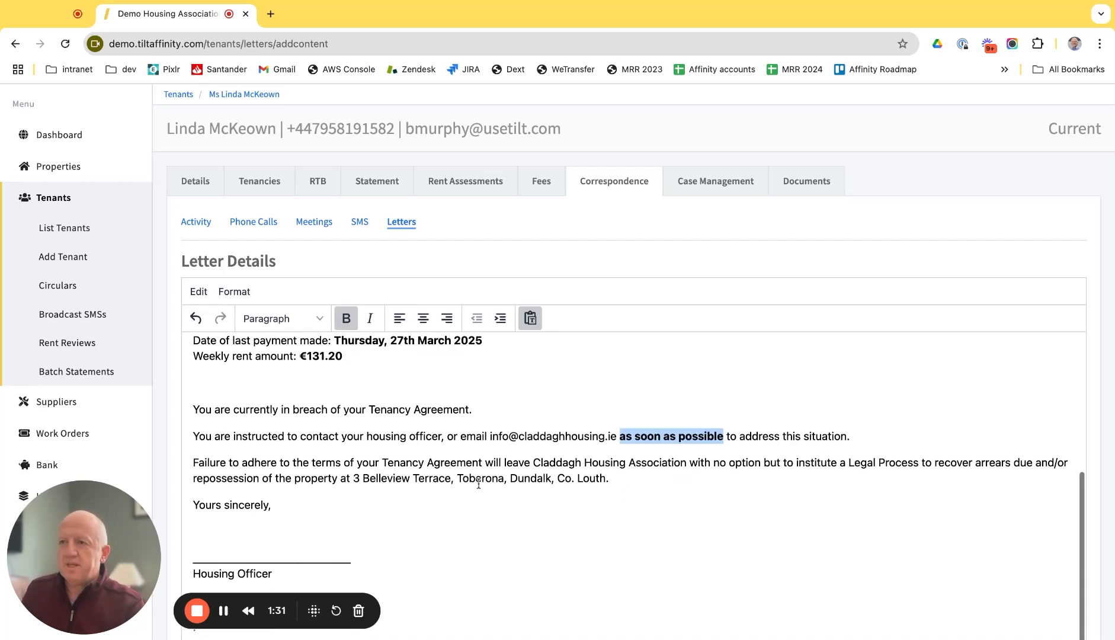
{"action": "scroll", "coordinate": [433, 537], "scroll_direction": "down", "scroll_amount": 3}
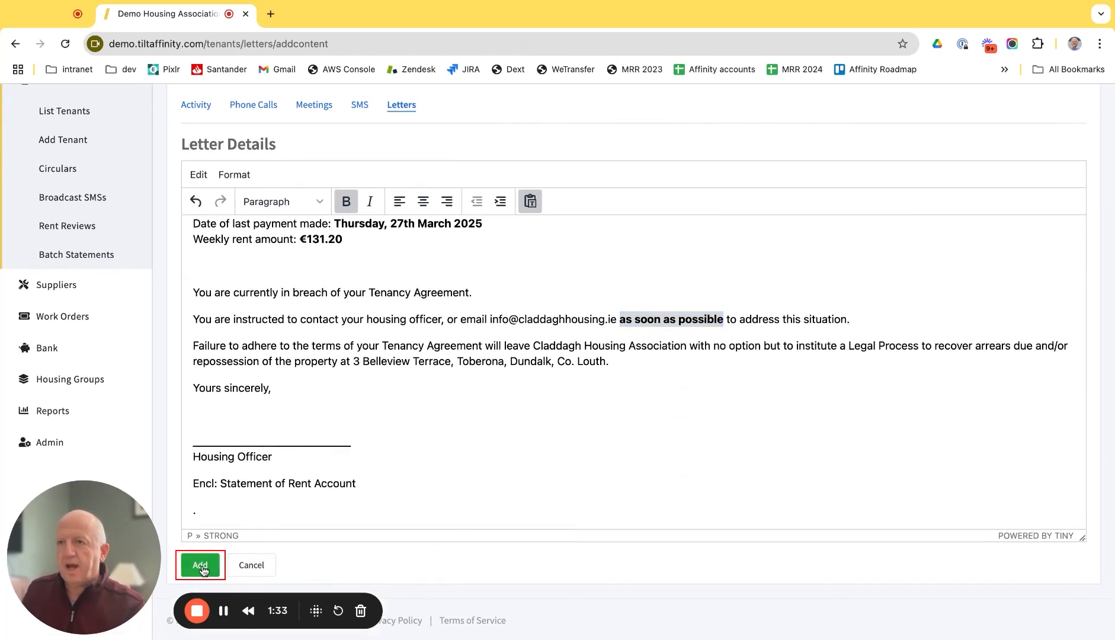
Step: Add the Rent Arrears letter to the tenant's record and preview its PDF
{"action": "left_click", "coordinate": [207, 563]}
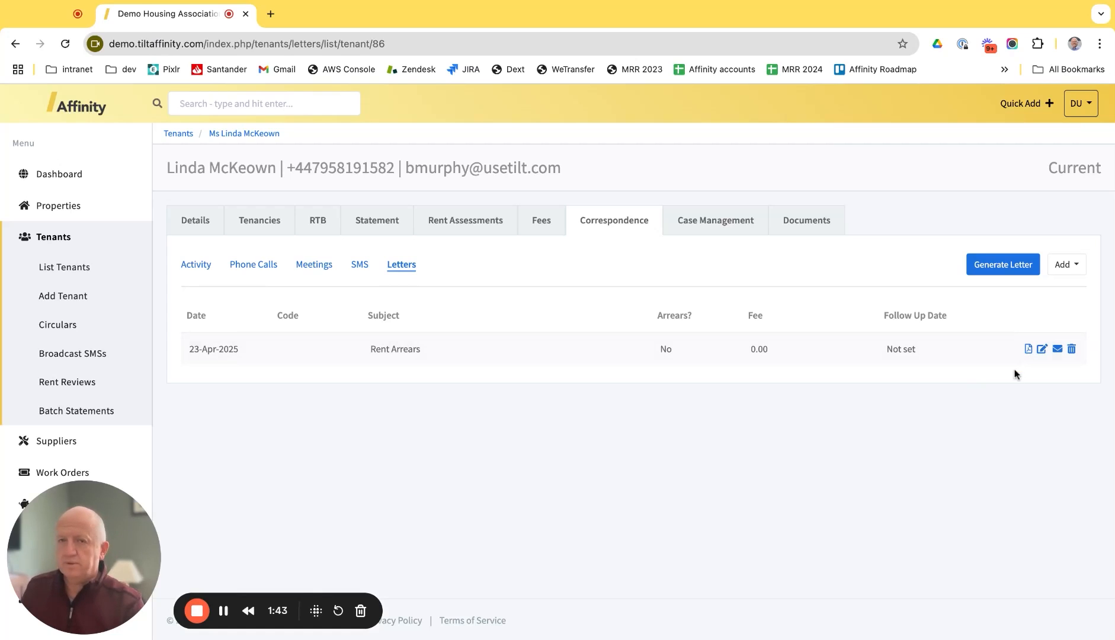
{"action": "left_click", "coordinate": [1027, 348]}
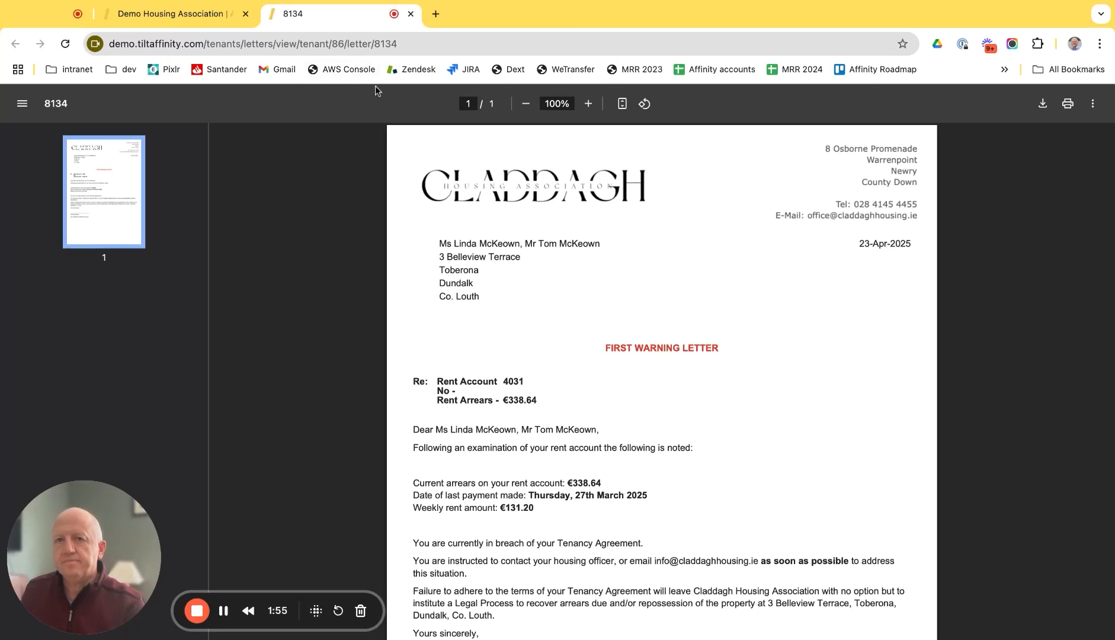
{"action": "left_click", "coordinate": [410, 14]}
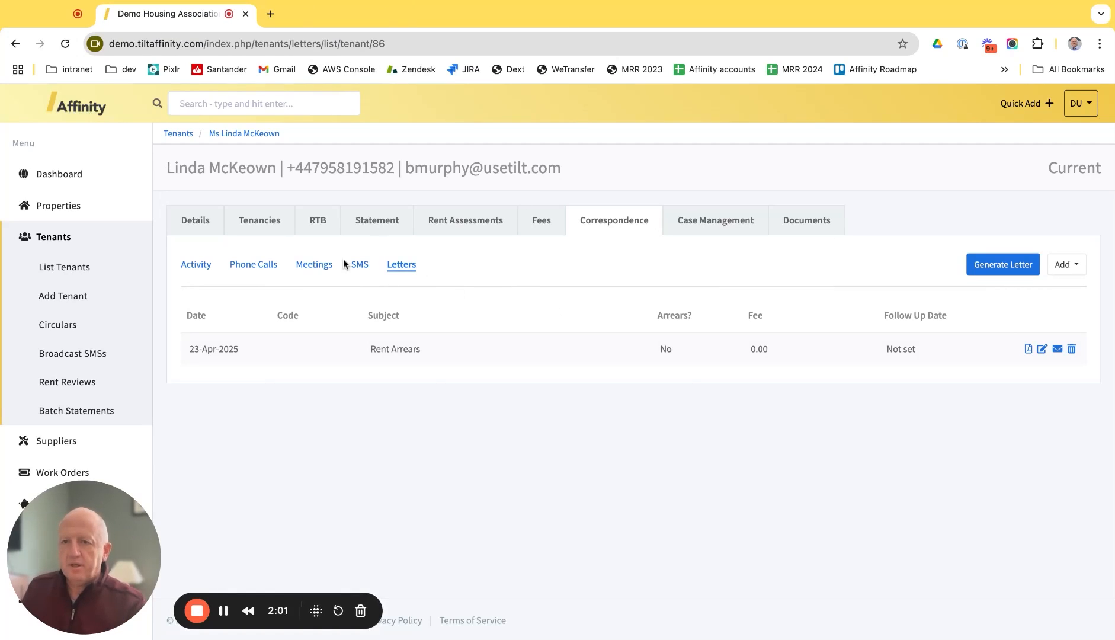
Step: Browse the Phone Calls, SMS and Meetings views, then return to the Activity timeline
{"action": "left_click", "coordinate": [263, 265]}
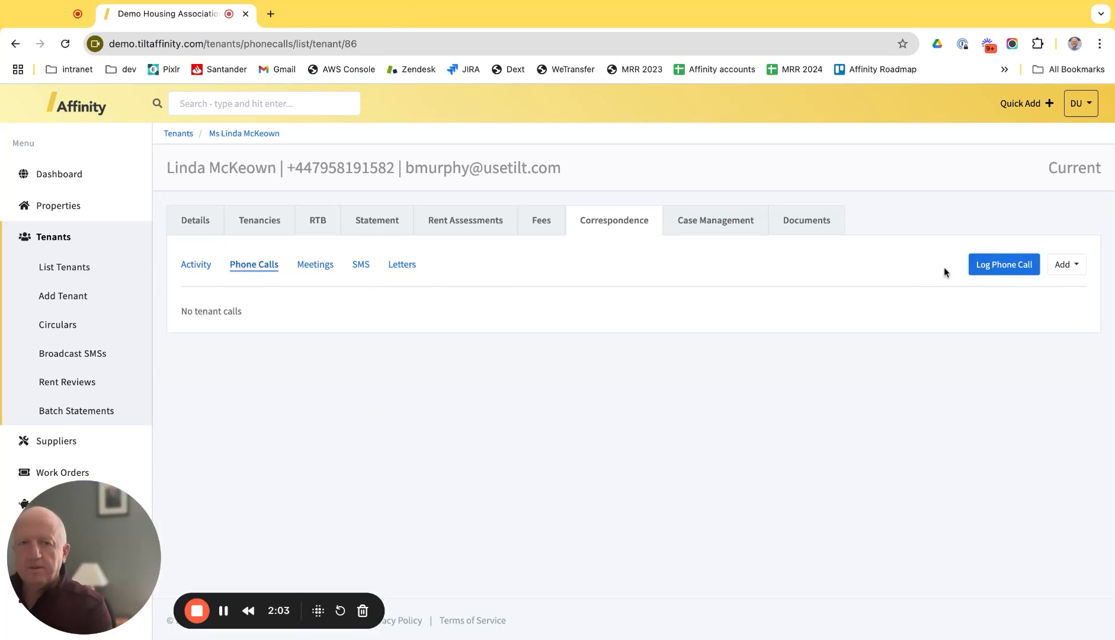
{"action": "left_click", "coordinate": [1004, 264]}
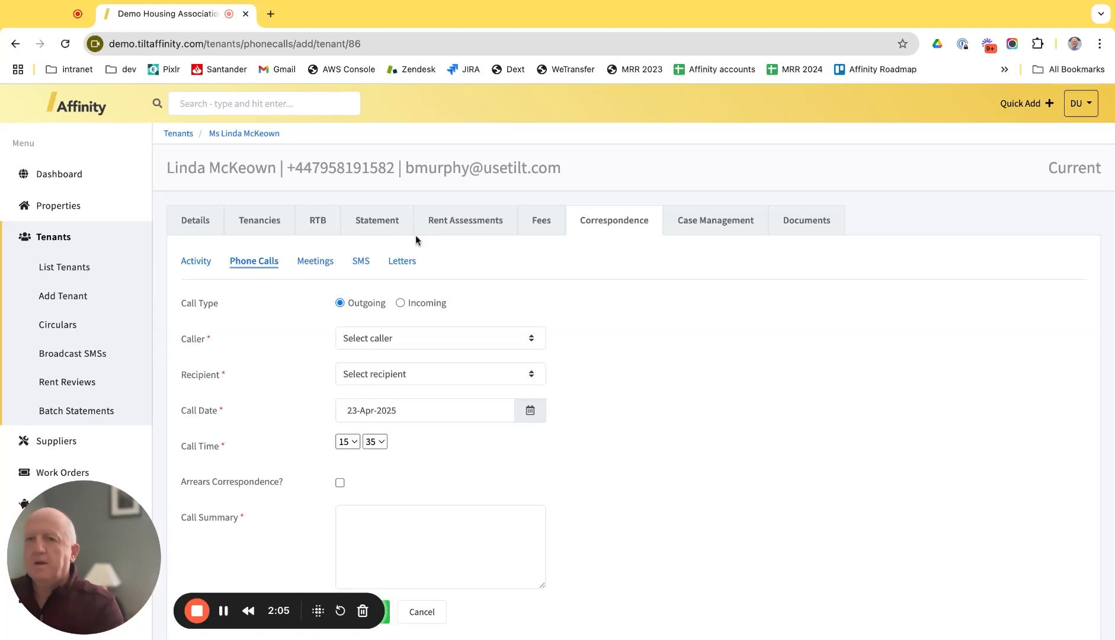
{"action": "left_click", "coordinate": [361, 261]}
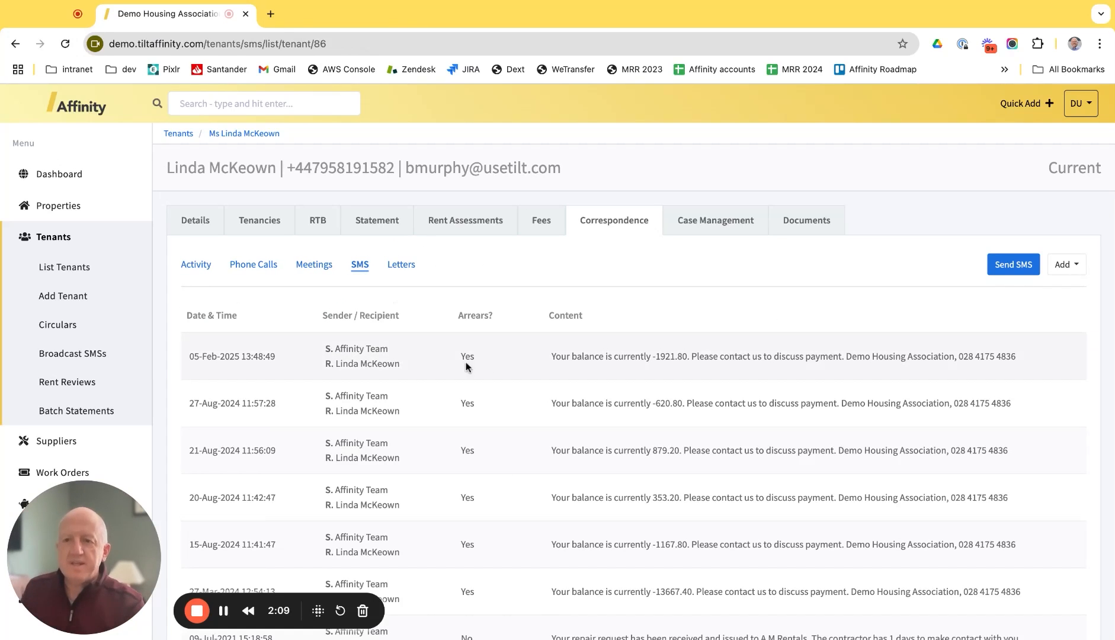
{"action": "left_click", "coordinate": [312, 265]}
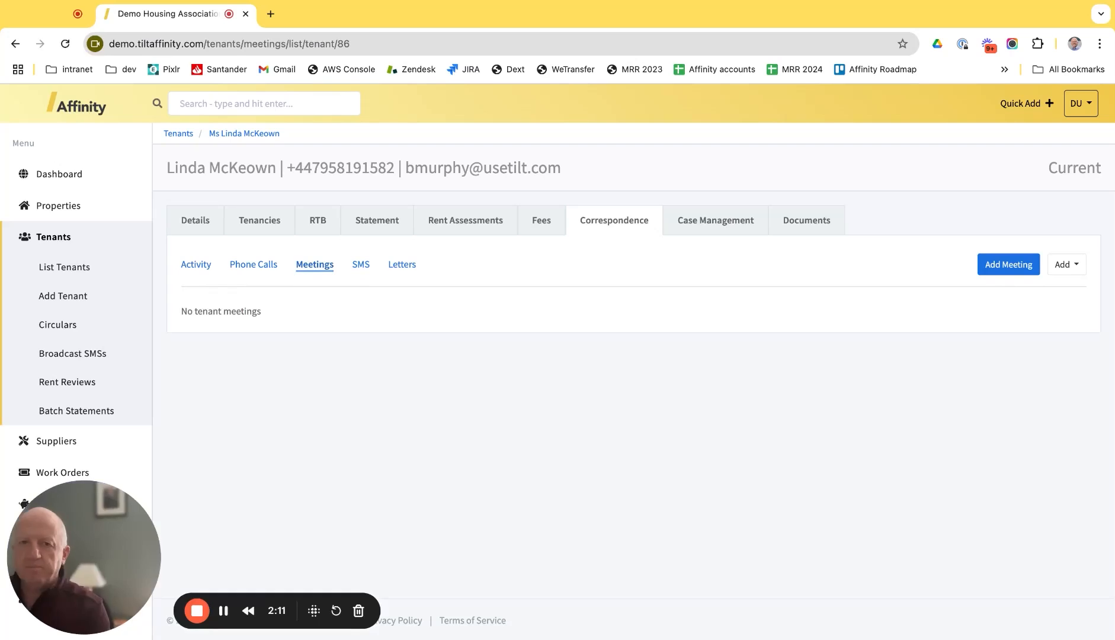
{"action": "left_click", "coordinate": [1008, 264]}
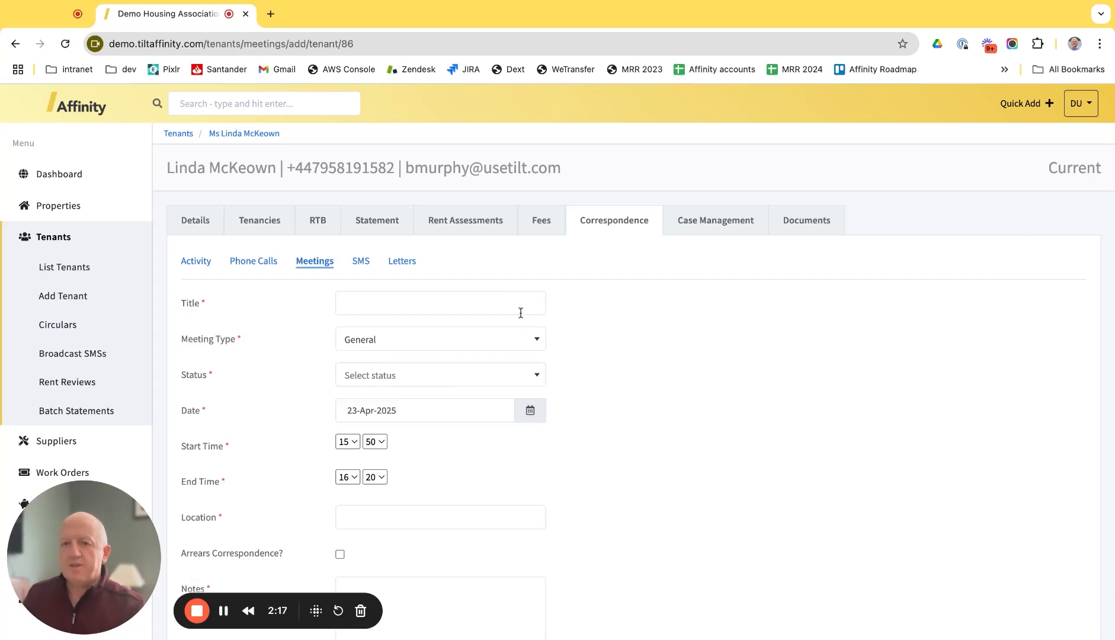
{"action": "left_click", "coordinate": [190, 264]}
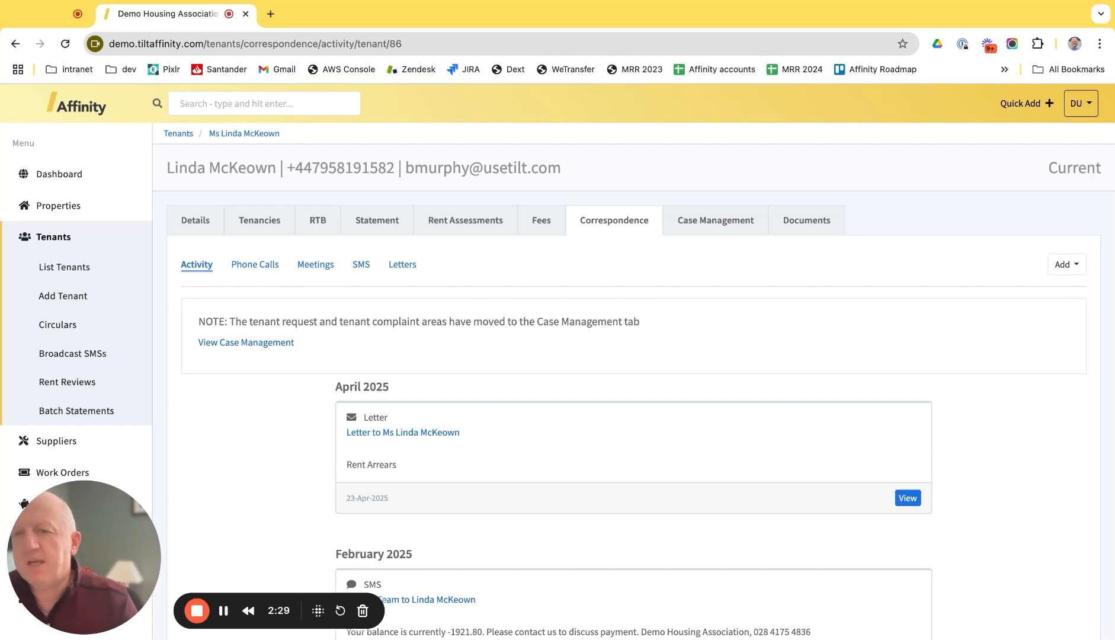
Step: Go to Tenants > Circulars in the left menu
{"action": "left_click", "coordinate": [53, 327]}
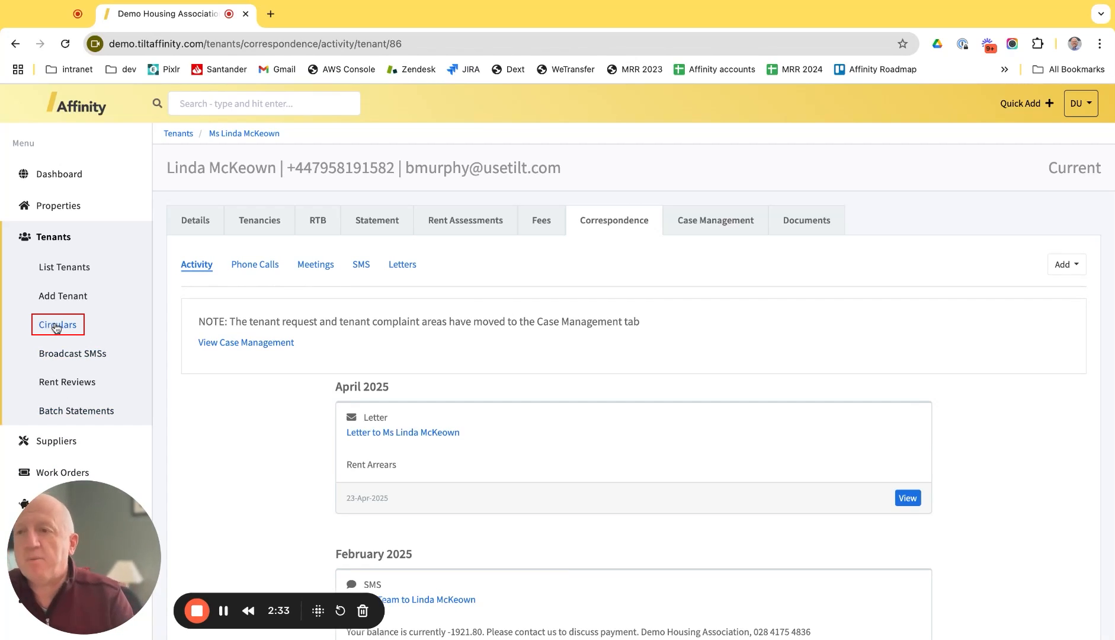
{"action": "left_click", "coordinate": [87, 363]}
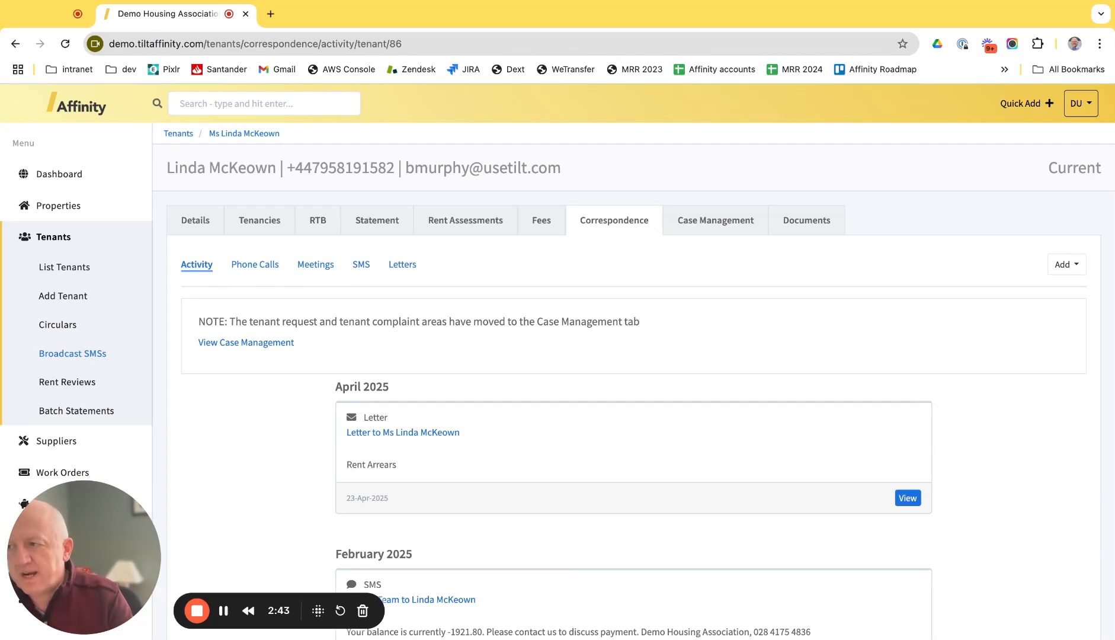
{"action": "left_click", "coordinate": [59, 326]}
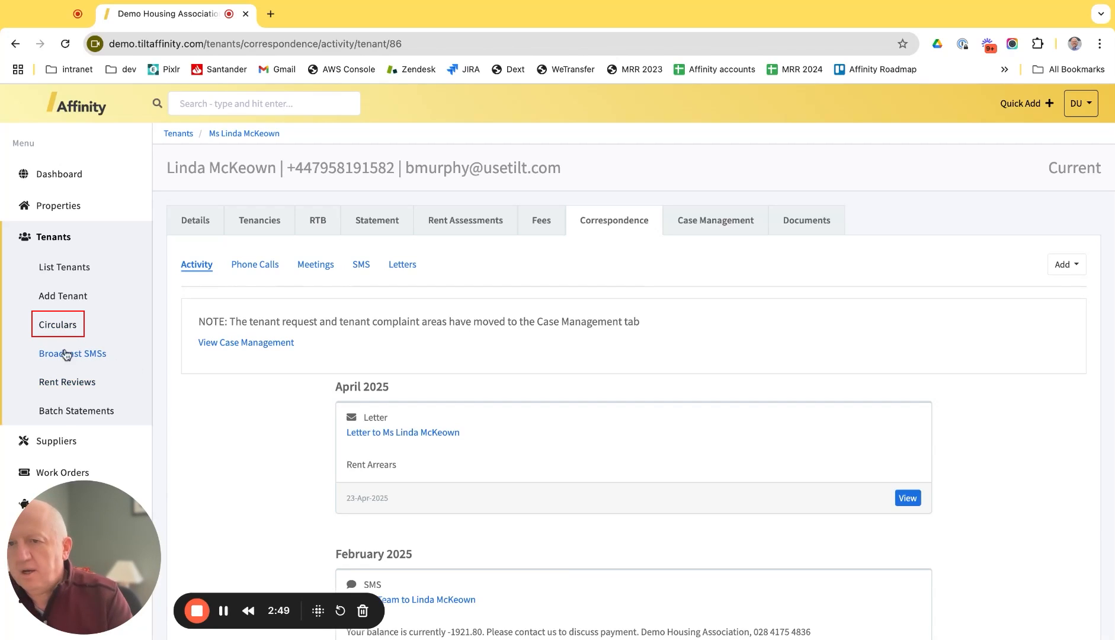
{"action": "left_click", "coordinate": [69, 326]}
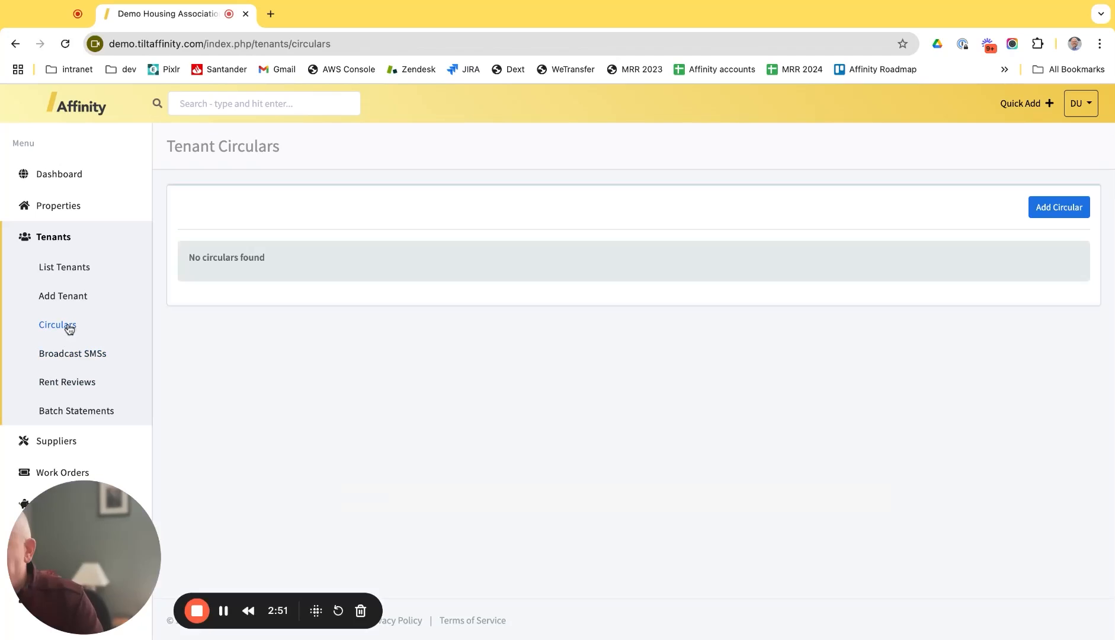
Step: Add a printed-letter circular named 'Property Inspections', same subject, using the Annual House Inspections template
{"action": "left_click", "coordinate": [1061, 205]}
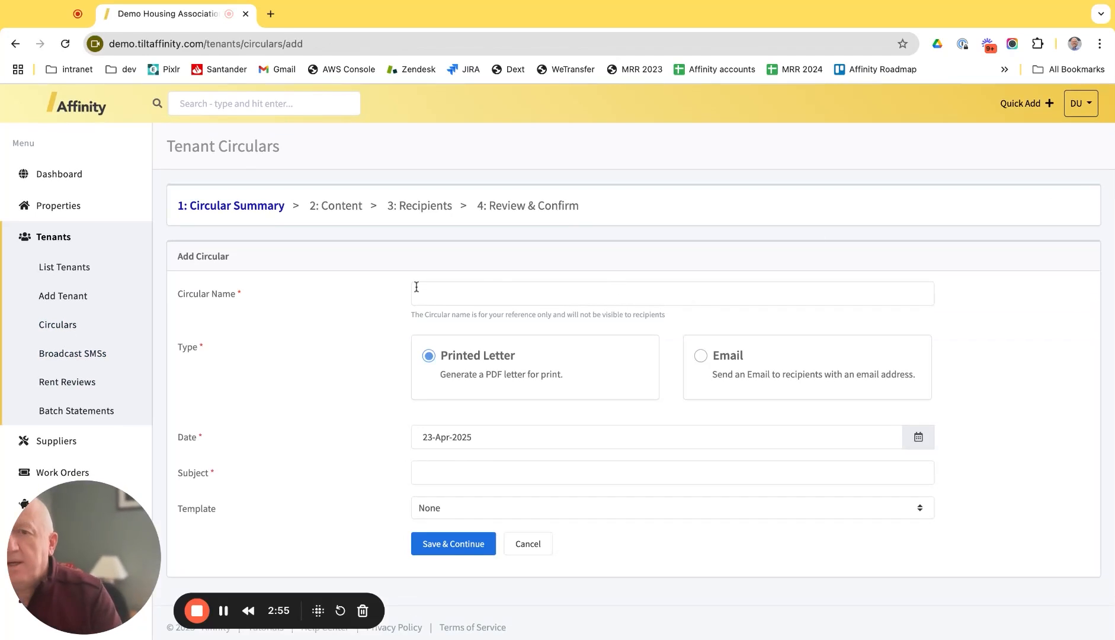
{"action": "left_click", "coordinate": [449, 299]}
{"action": "type", "text": "Property Inspections"}
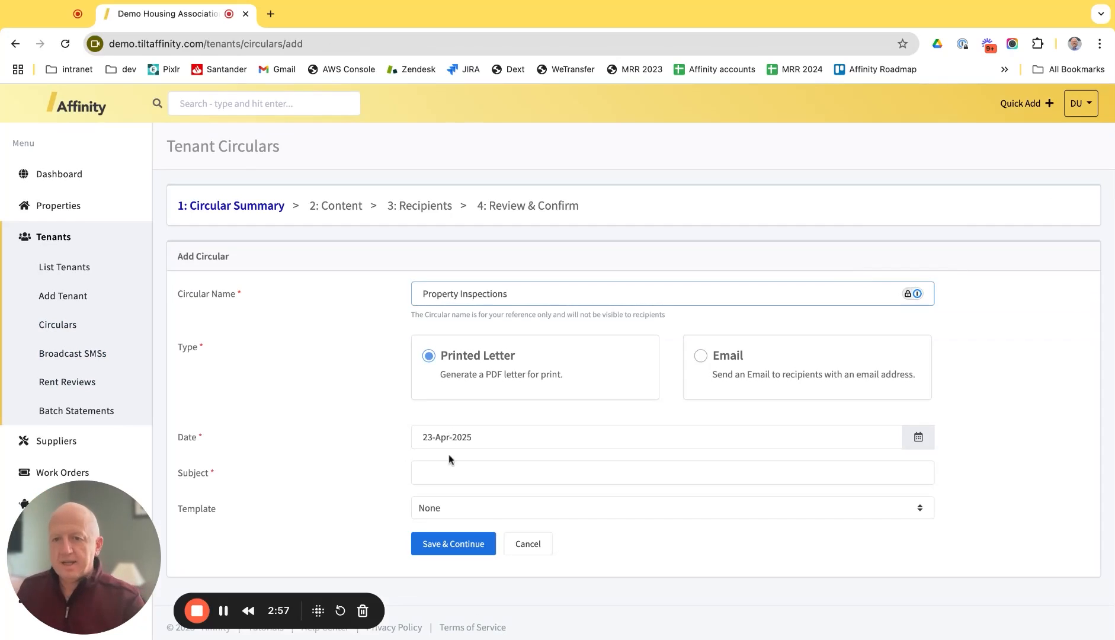
{"action": "left_click", "coordinate": [440, 472]}
{"action": "type", "text": "Property Inspections"}
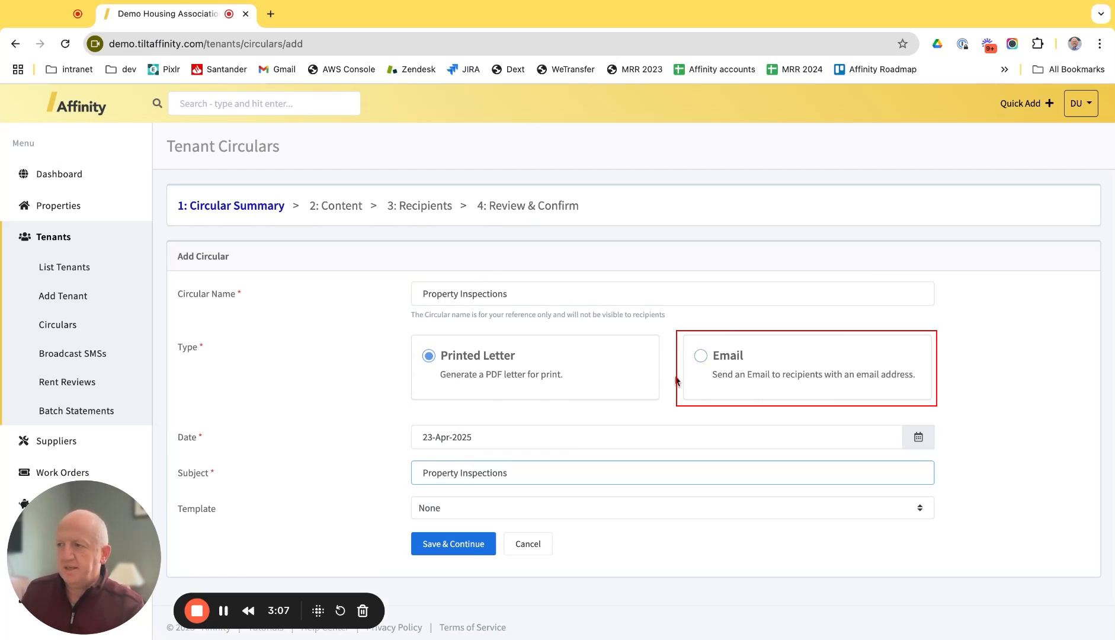
{"action": "scroll", "coordinate": [675, 375], "scroll_direction": "down", "scroll_amount": 1}
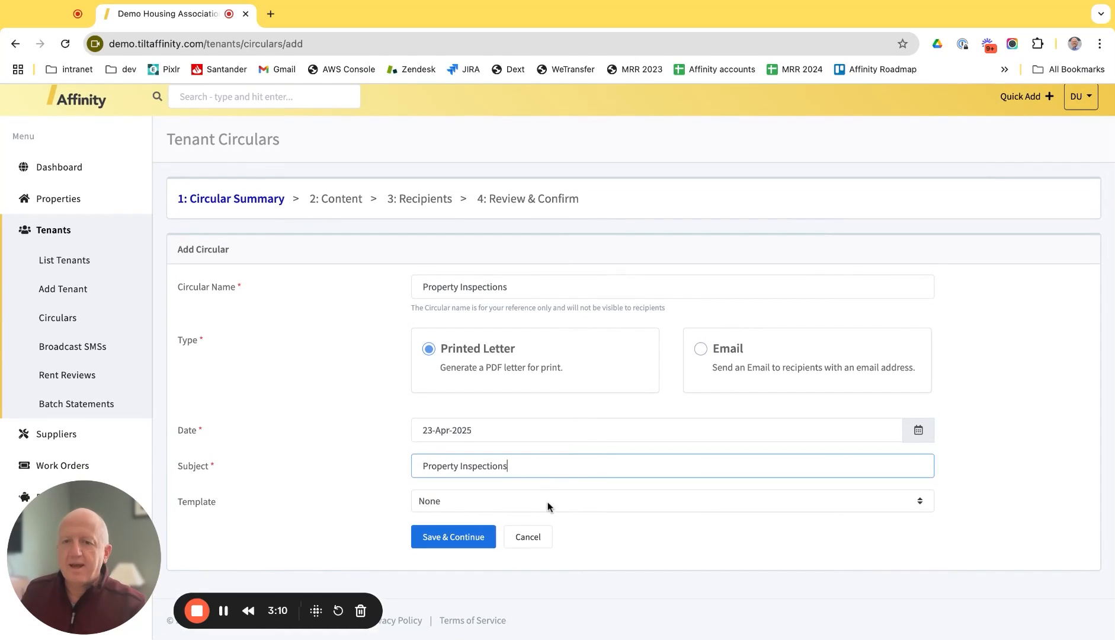
{"action": "left_click", "coordinate": [548, 505]}
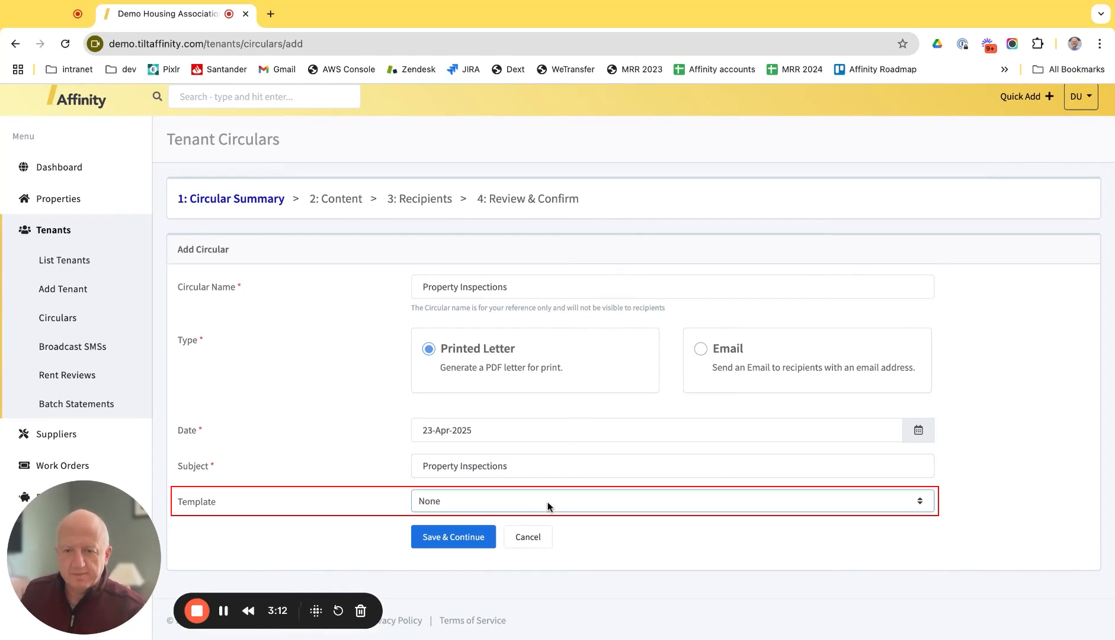
{"action": "left_click", "coordinate": [540, 519]}
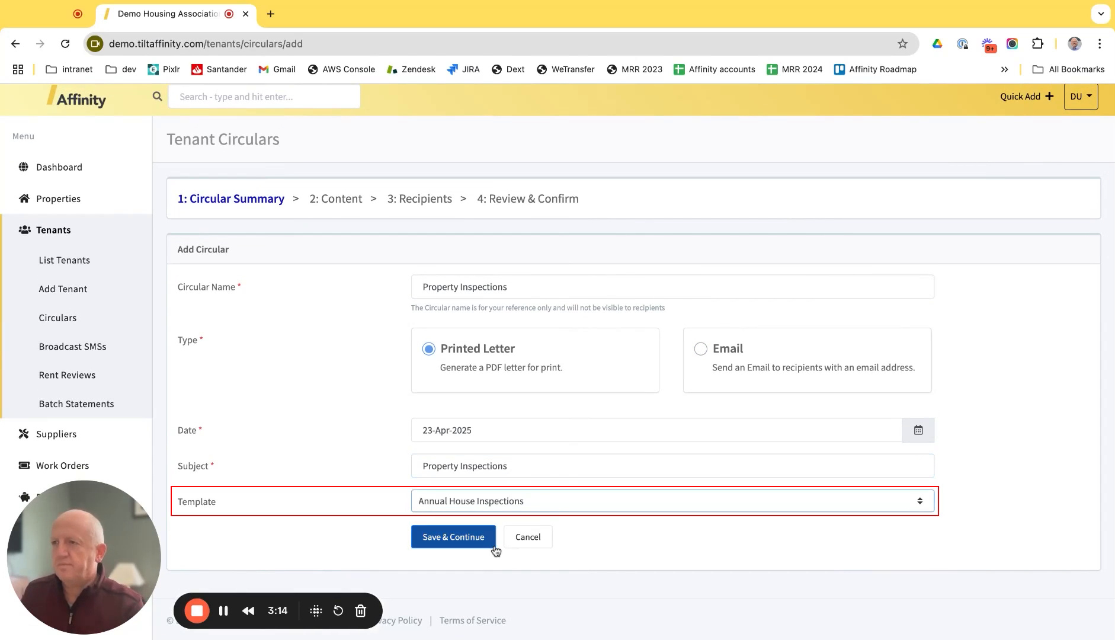
{"action": "left_click", "coordinate": [455, 538]}
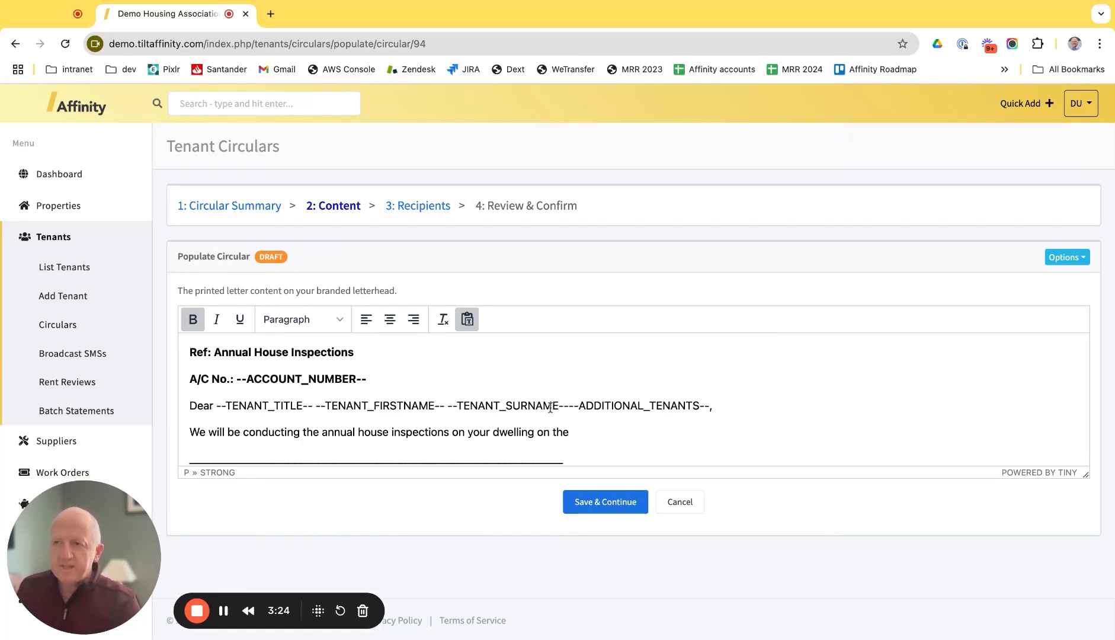
Step: Fill the blank inspection-date line with 5, joined onto the preceding sentence
{"action": "scroll", "coordinate": [581, 448], "scroll_direction": "down", "scroll_amount": 2}
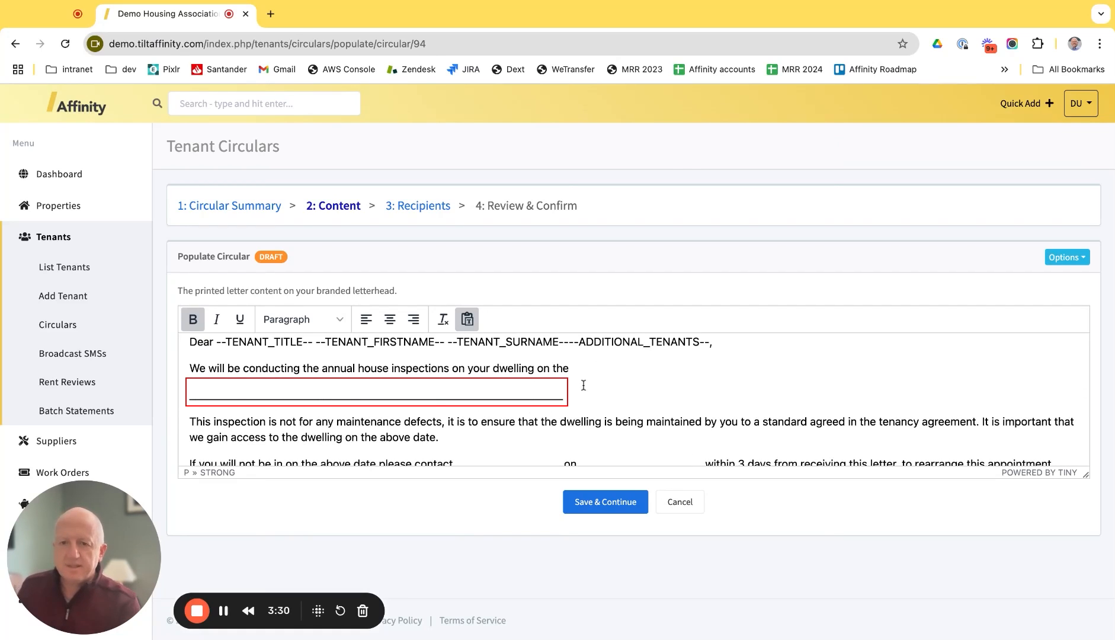
{"action": "left_click_drag", "start_coordinate": [567, 394], "coordinate": [178, 394]}
{"action": "type", "text": "5th May 2025"}
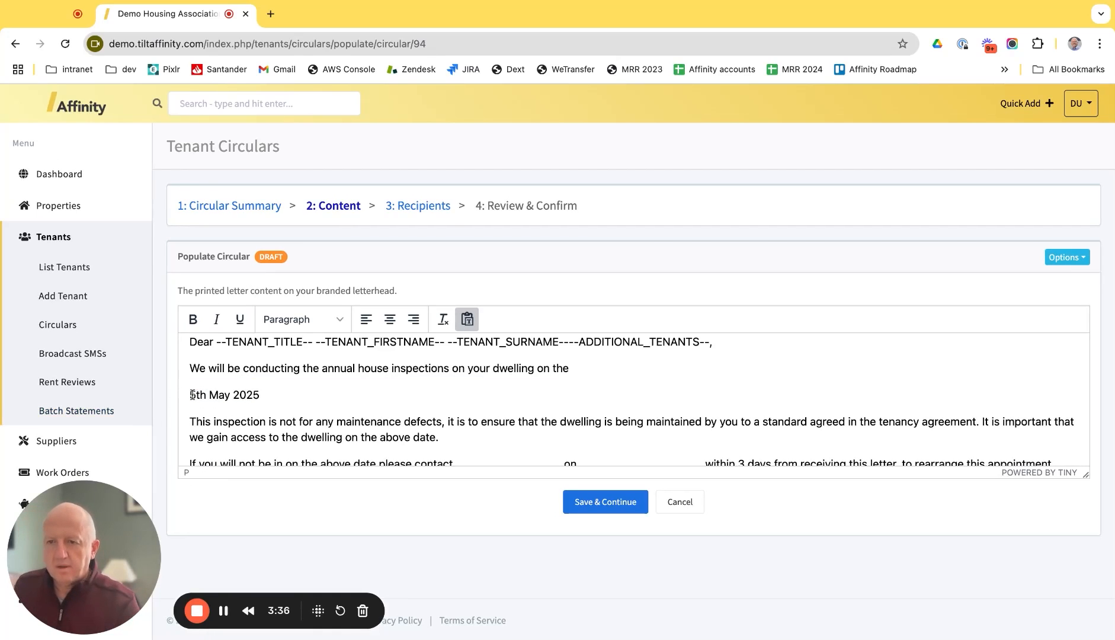
{"action": "key", "text": "BackSpace"}
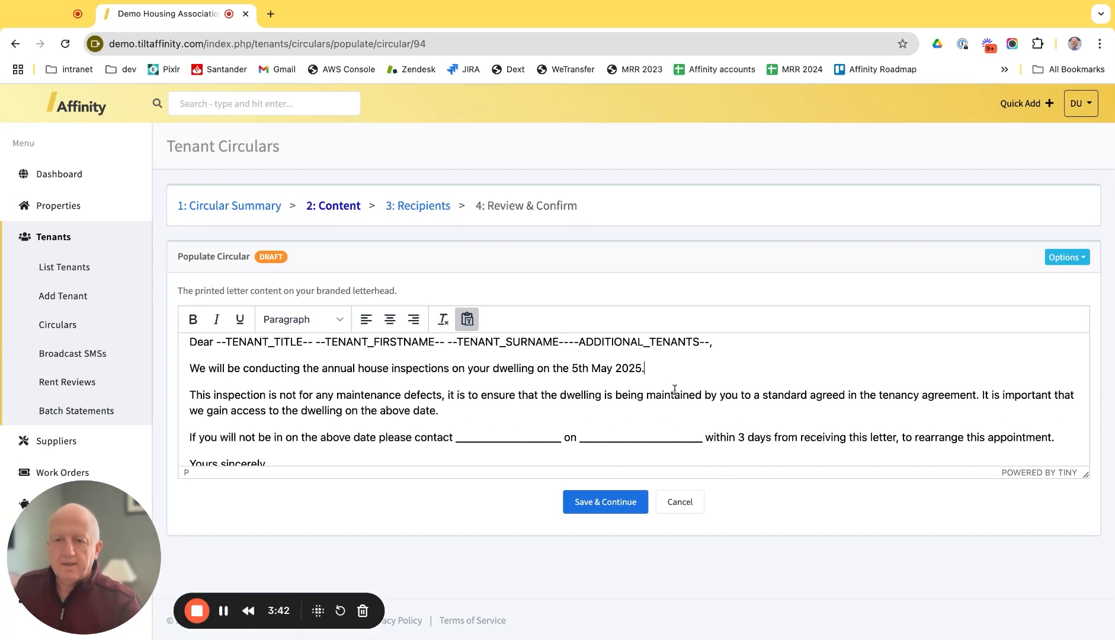
Step: Sign with the housing officer's name above 'Housing Officer' and save the content
{"action": "scroll", "coordinate": [572, 396], "scroll_direction": "down", "scroll_amount": 2}
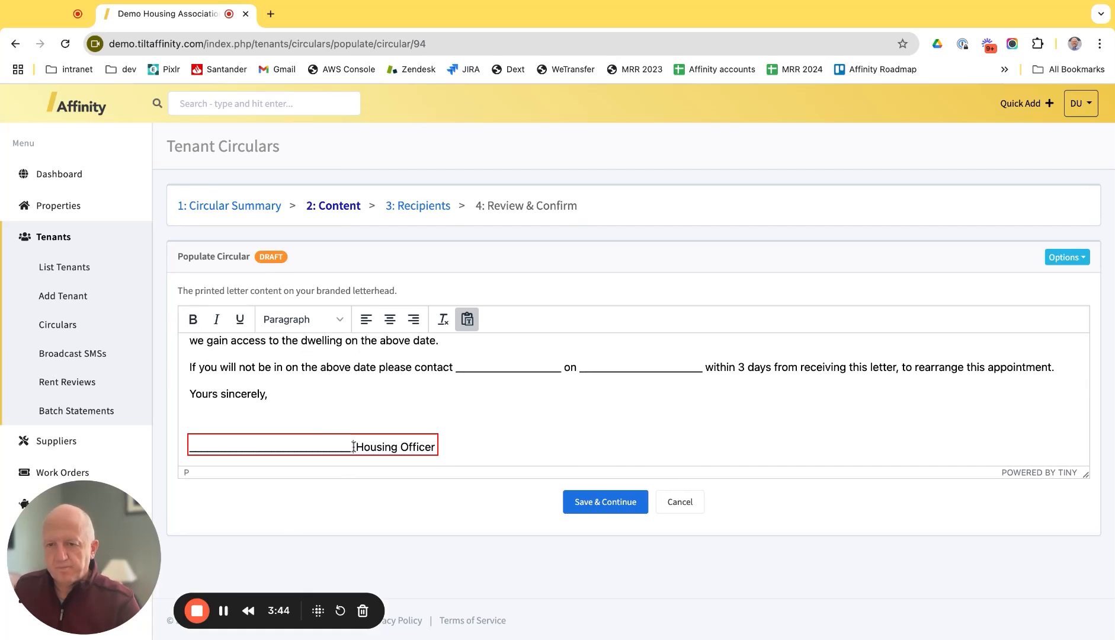
{"action": "left_click_drag", "start_coordinate": [357, 444], "coordinate": [124, 440]}
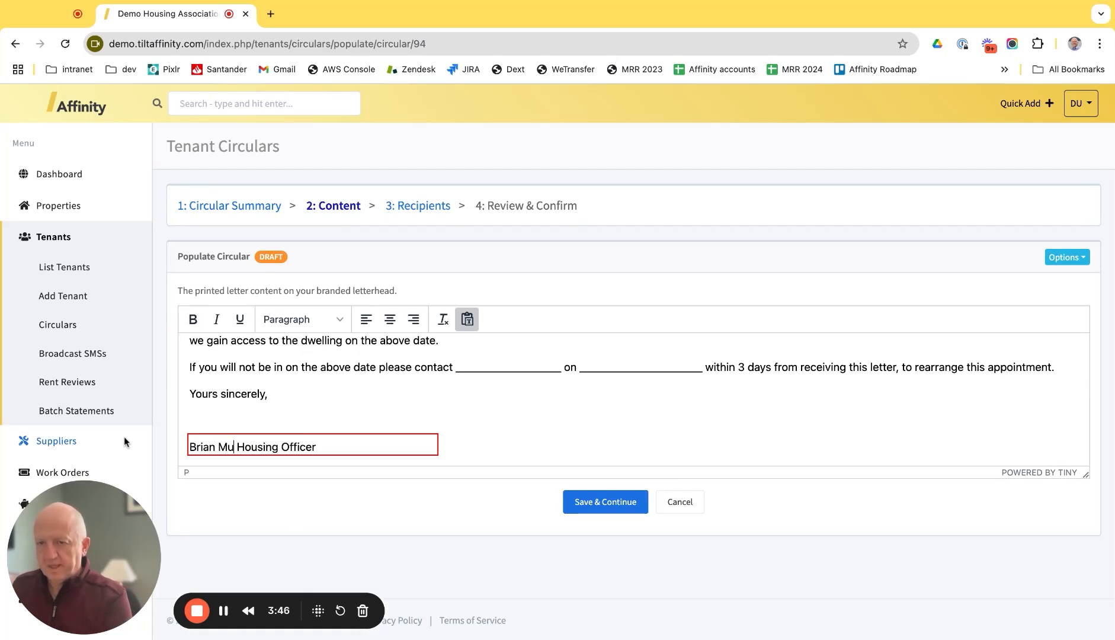
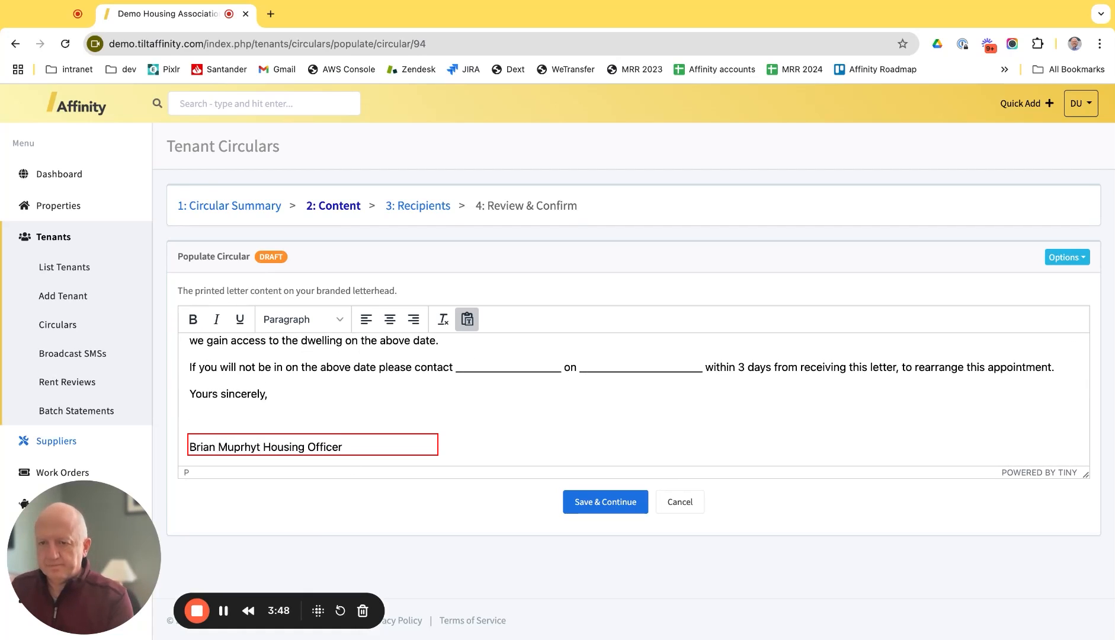
{"action": "key", "text": "shift+Return"}
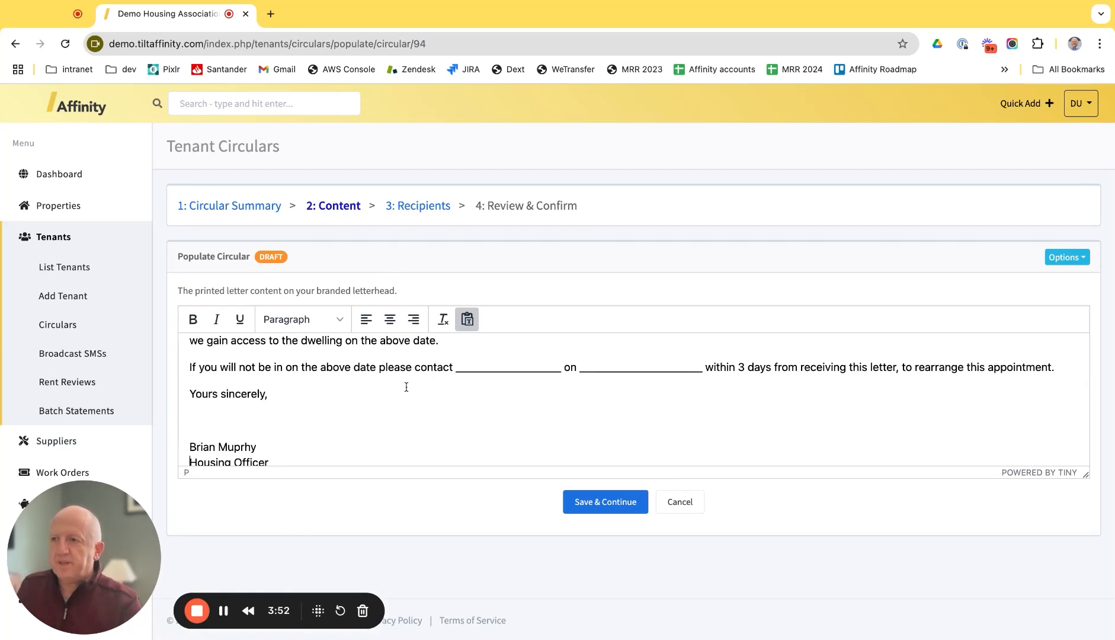
{"action": "scroll", "coordinate": [434, 404], "scroll_direction": "down", "scroll_amount": 1}
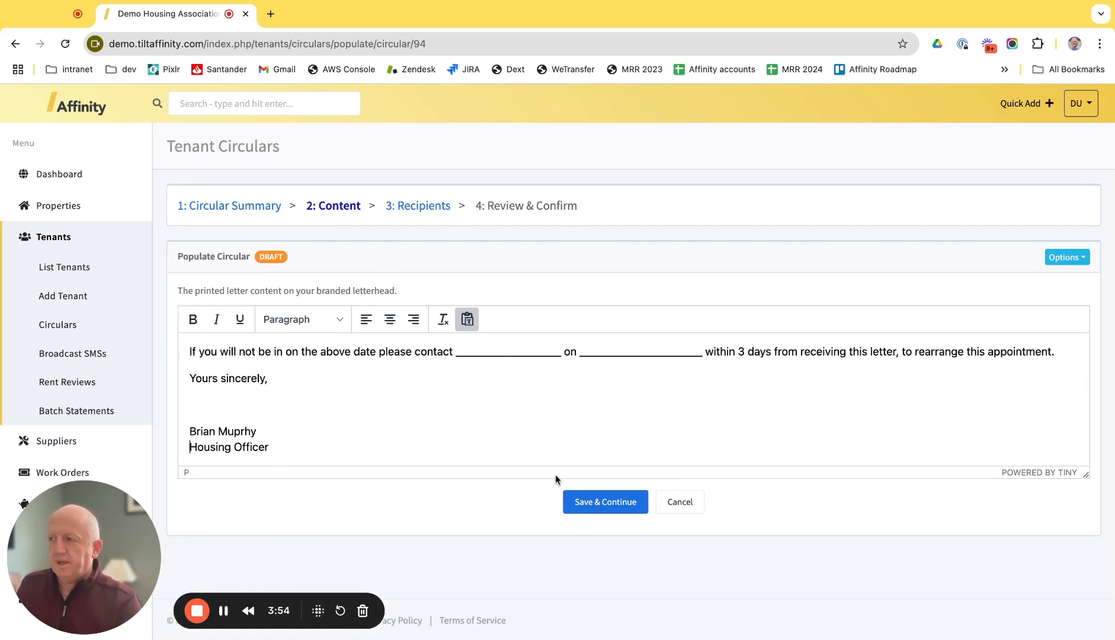
{"action": "left_click", "coordinate": [588, 505]}
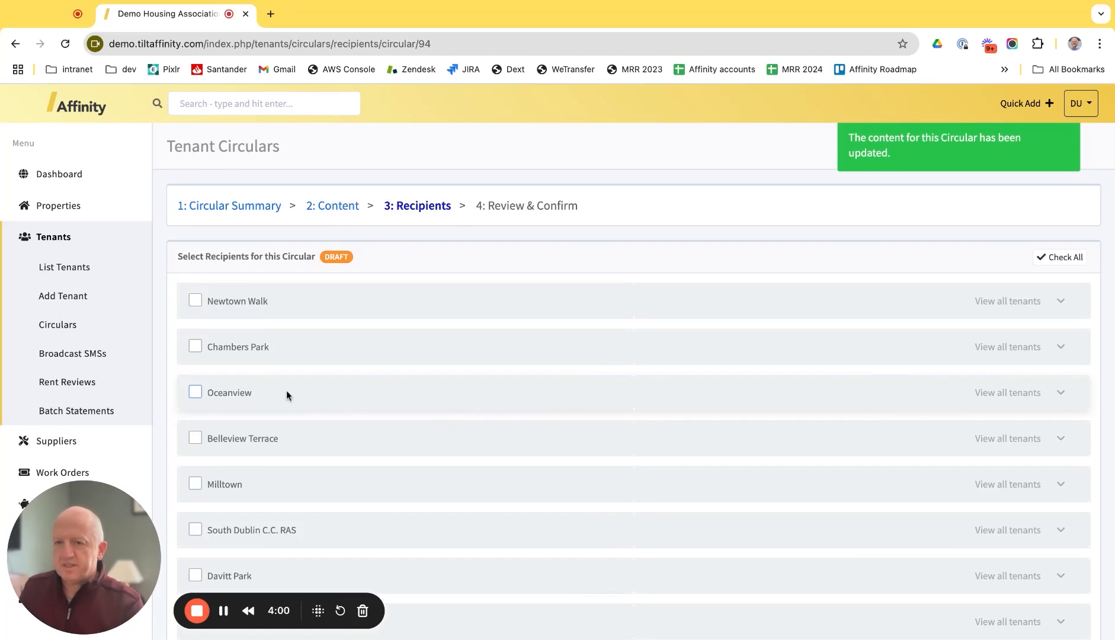
Step: Tick Belleview Terrace, confirm all its tenants are included, and continue to review
{"action": "left_click", "coordinate": [196, 437]}
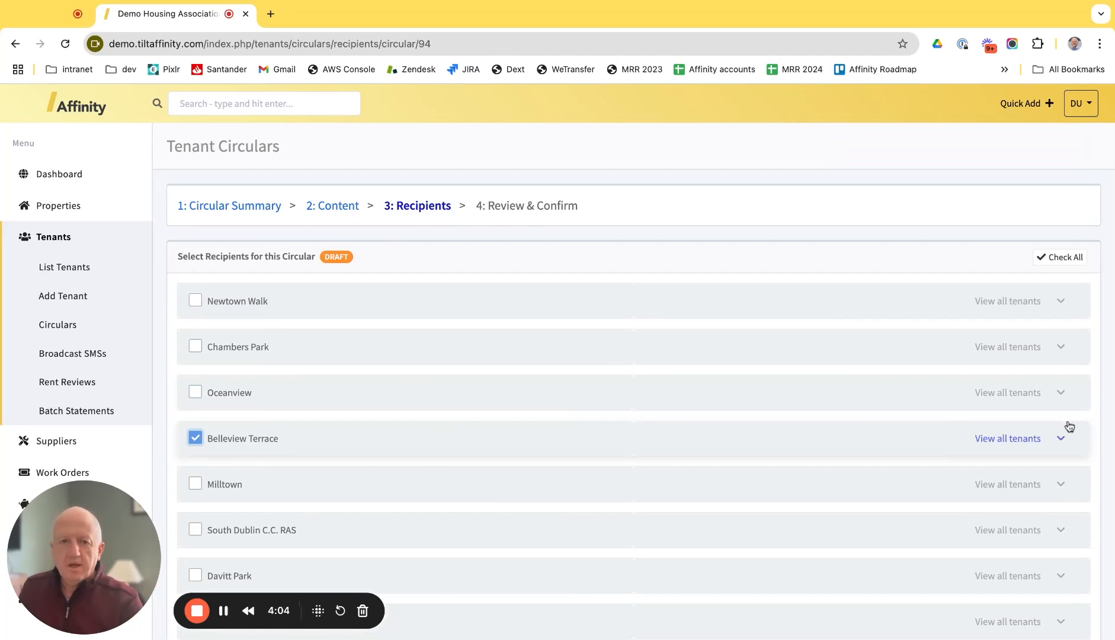
{"action": "left_click", "coordinate": [1016, 438]}
{"action": "scroll", "coordinate": [922, 459], "scroll_direction": "down", "scroll_amount": 5}
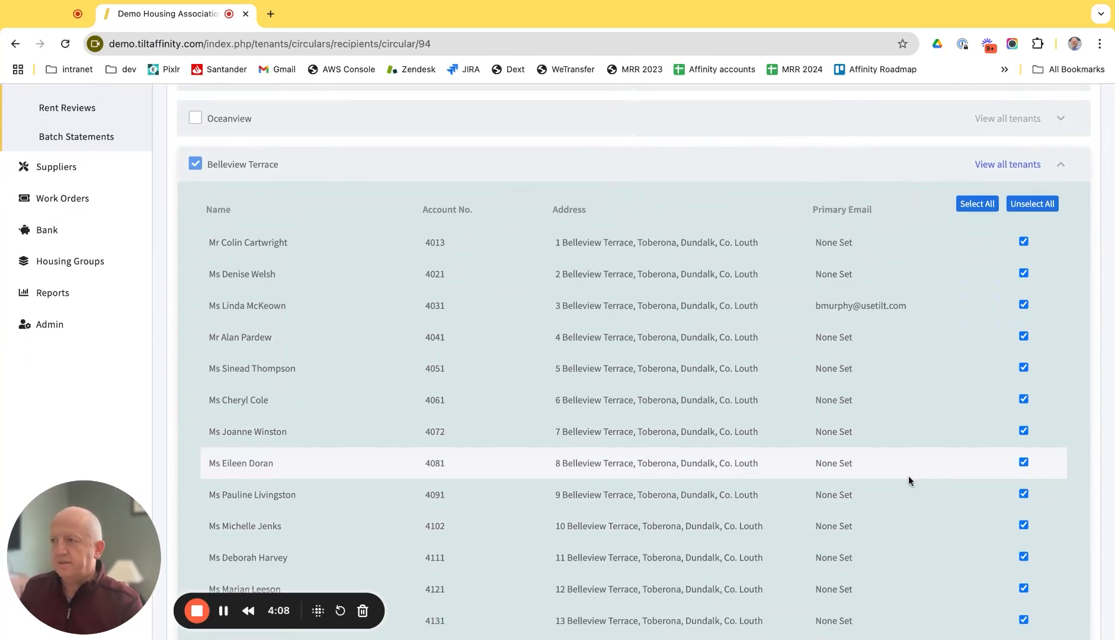
{"action": "scroll", "coordinate": [908, 475], "scroll_direction": "down", "scroll_amount": 8}
{"action": "scroll", "coordinate": [908, 474], "scroll_direction": "up", "scroll_amount": 13}
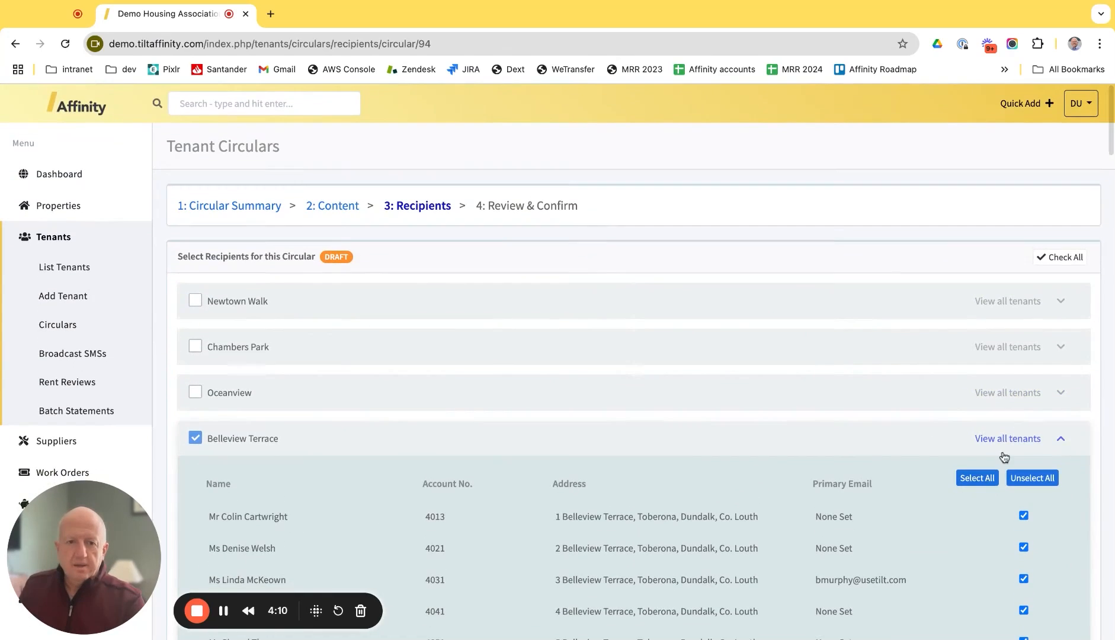
{"action": "left_click", "coordinate": [1006, 461]}
{"action": "scroll", "coordinate": [710, 512], "scroll_direction": "down", "scroll_amount": 10}
{"action": "scroll", "coordinate": [337, 503], "scroll_direction": "down", "scroll_amount": 10}
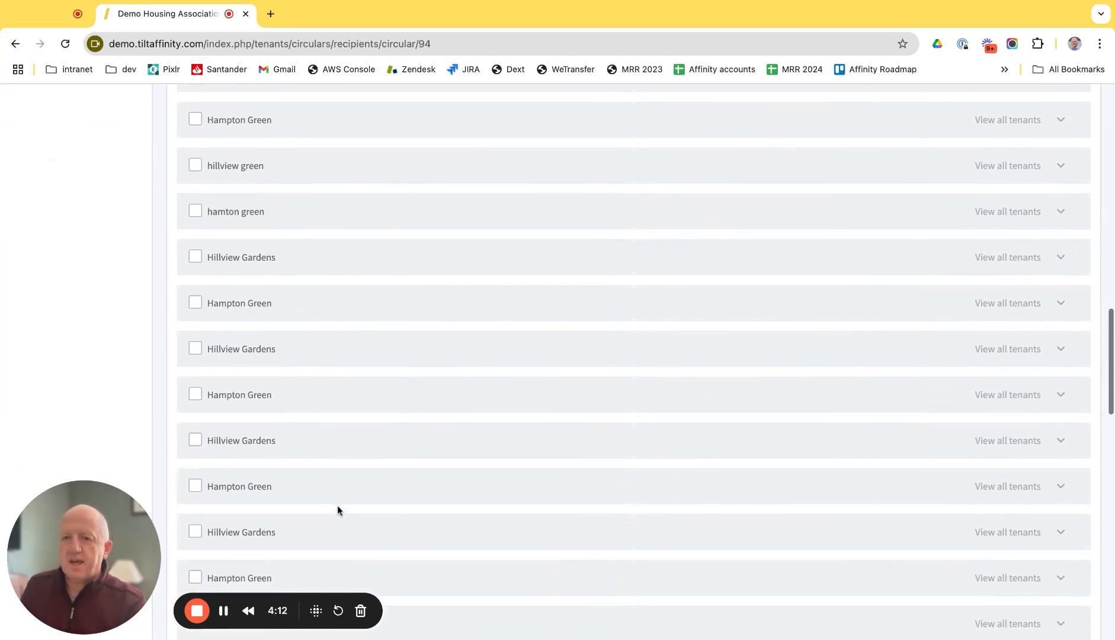
{"action": "left_click", "coordinate": [591, 537]}
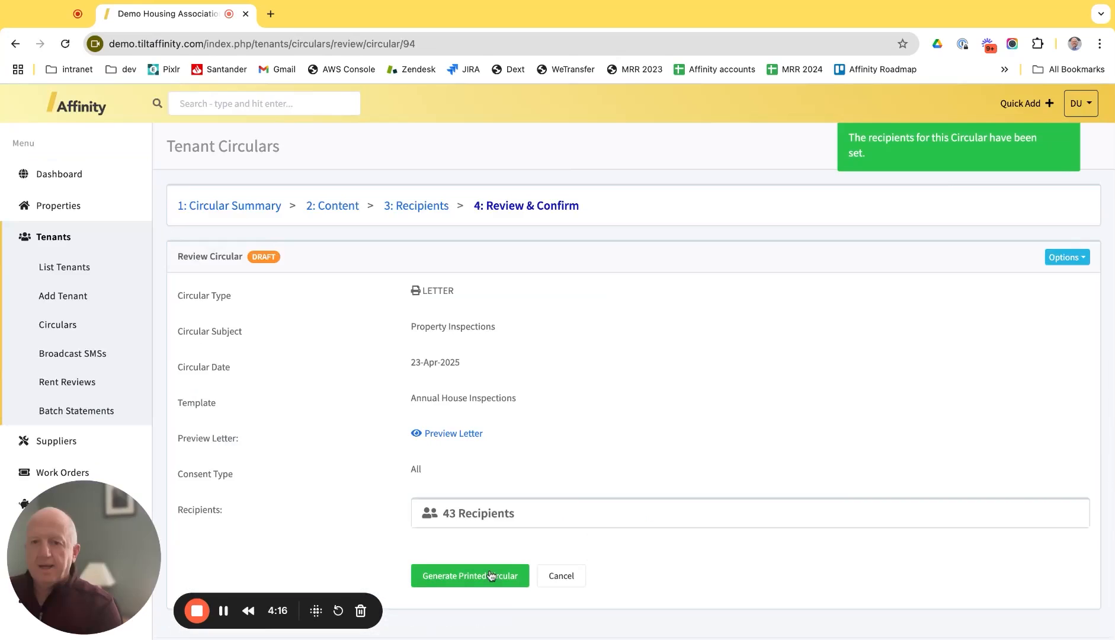
Step: Generate the printed circular for the 43 Belleview Terrace recipients
{"action": "left_click", "coordinate": [473, 577]}
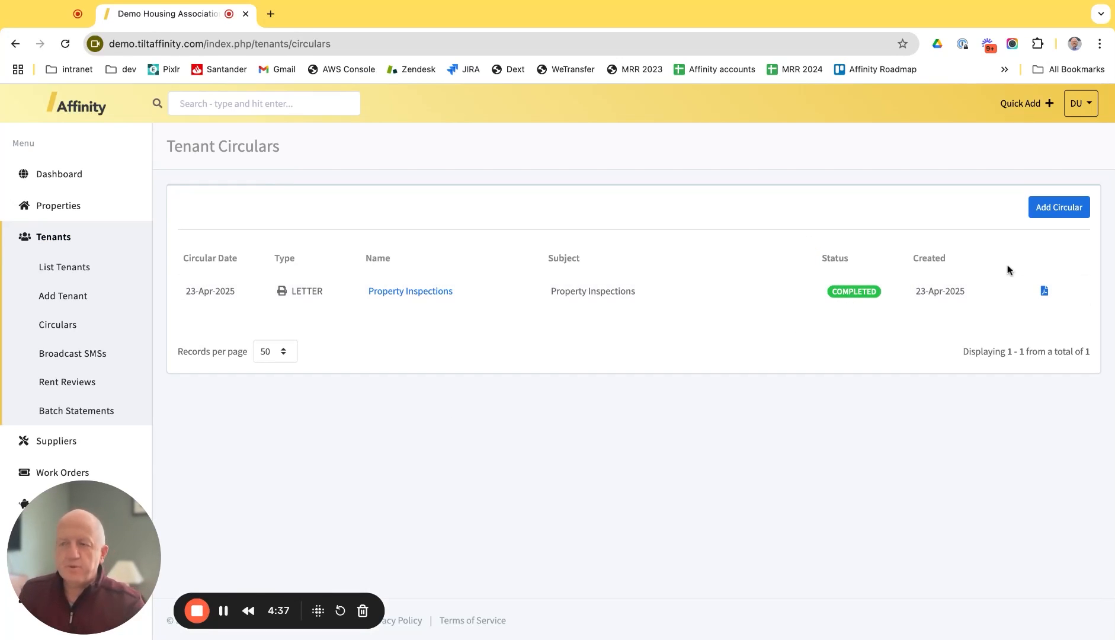
Step: Review the 43-page PDF of Belleview Terrace inspection letters, then return to Affinity's dashboard
{"action": "left_click", "coordinate": [1045, 291]}
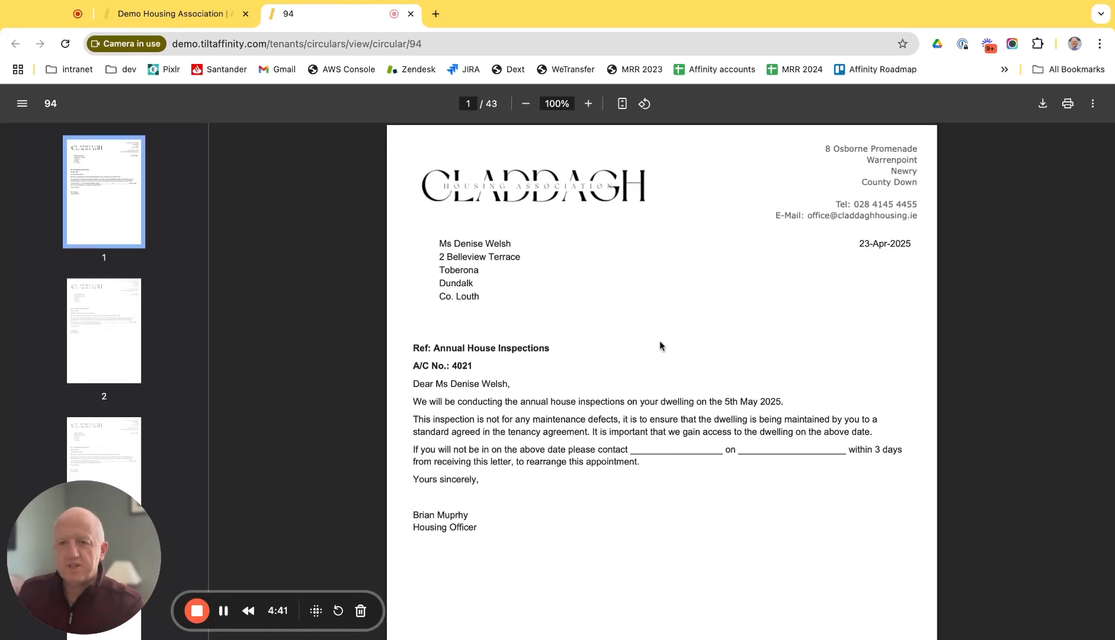
{"action": "scroll", "coordinate": [499, 344], "scroll_direction": "down", "scroll_amount": 20}
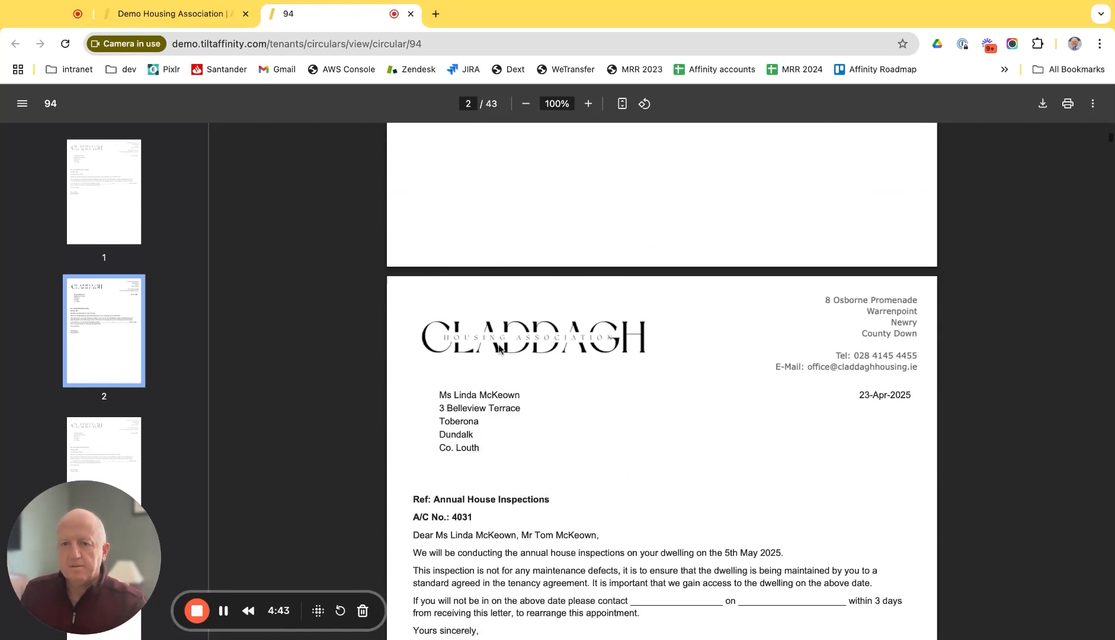
{"action": "scroll", "coordinate": [495, 353], "scroll_direction": "down", "scroll_amount": 10}
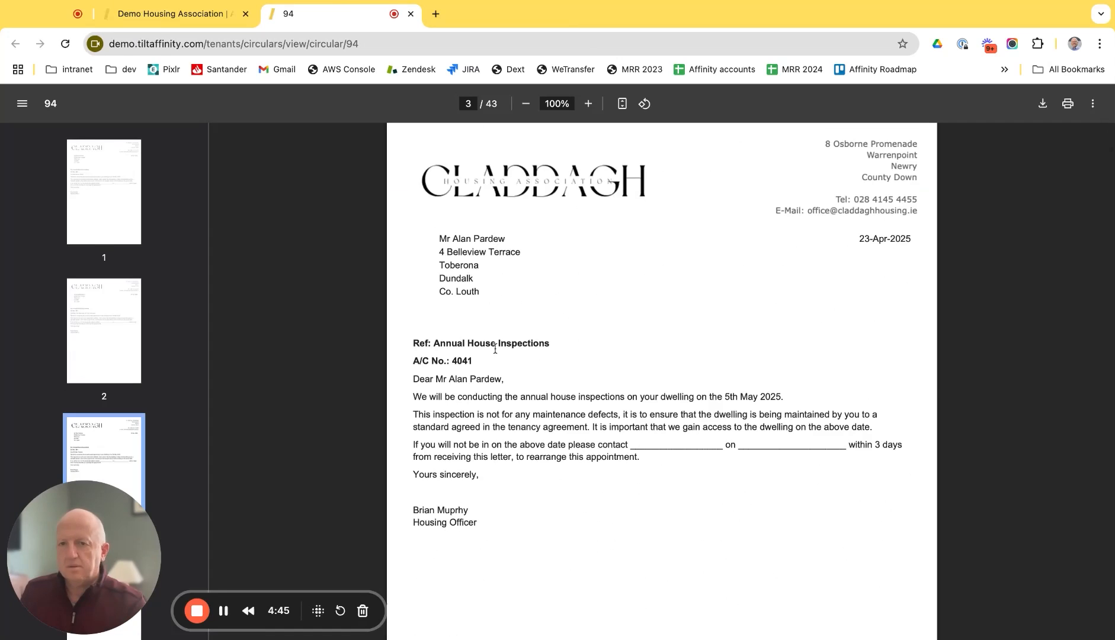
{"action": "scroll", "coordinate": [495, 349], "scroll_direction": "down", "scroll_amount": 2}
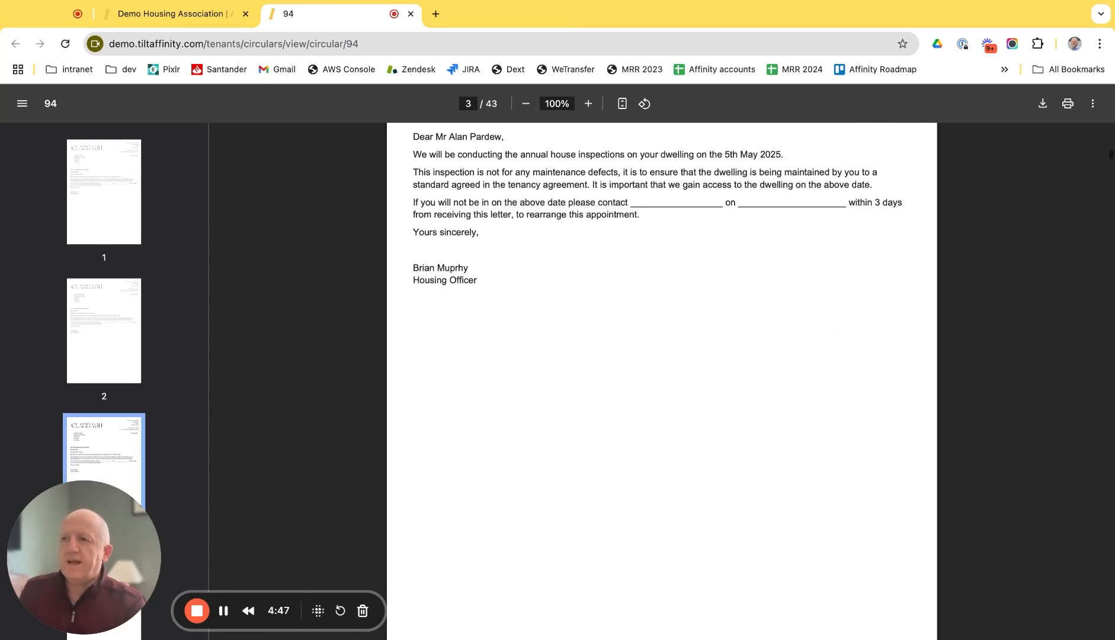
{"action": "scroll", "coordinate": [557, 422], "scroll_direction": "down", "scroll_amount": 6}
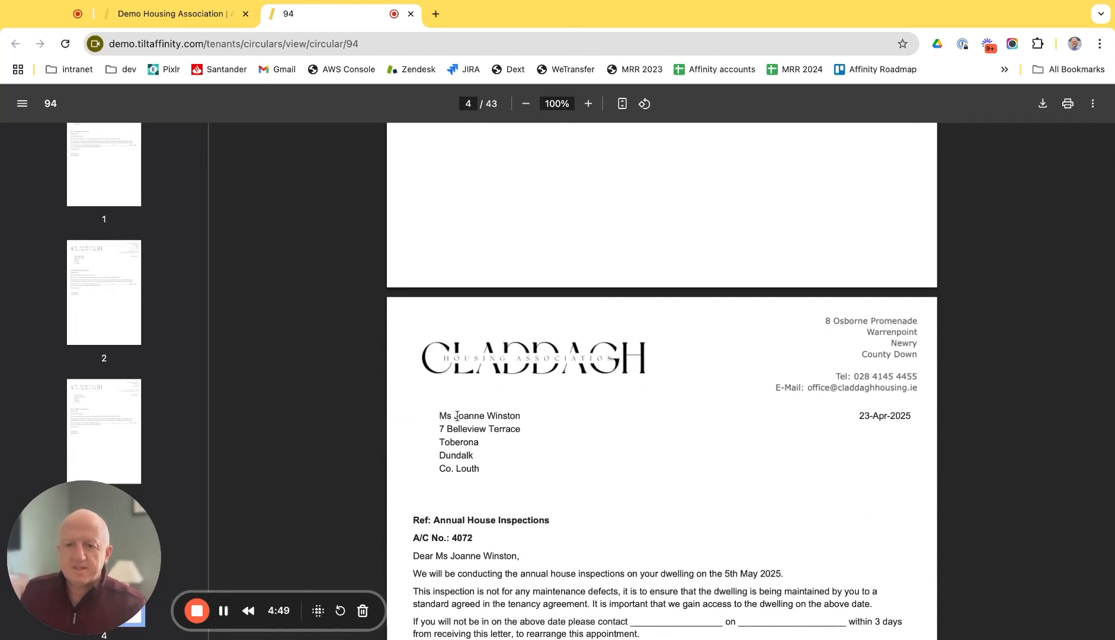
{"action": "scroll", "coordinate": [457, 417], "scroll_direction": "up", "scroll_amount": 1}
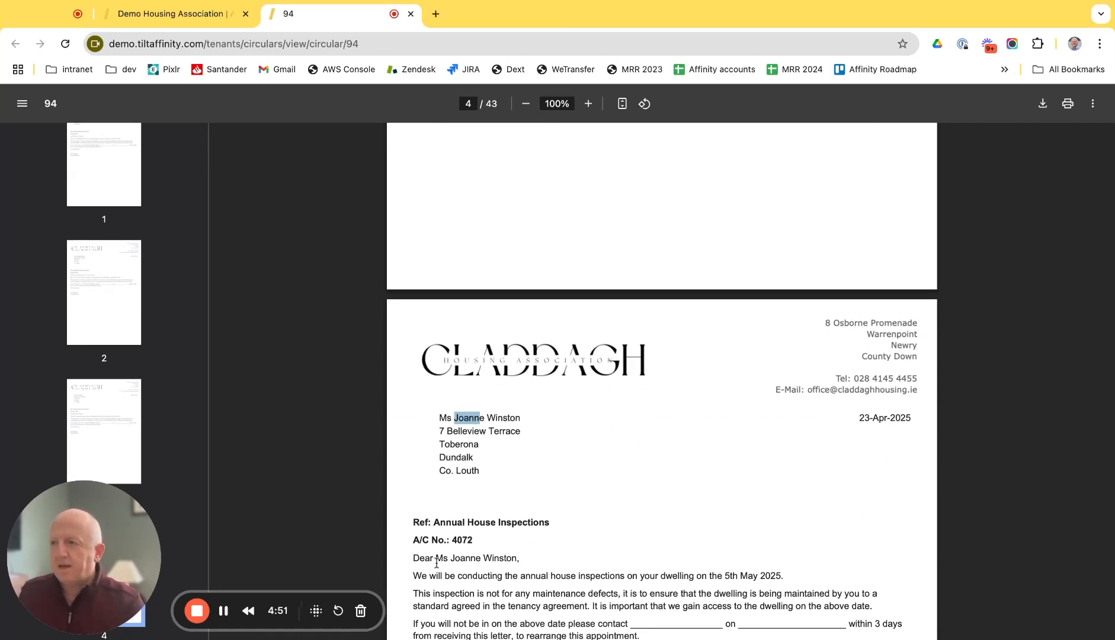
{"action": "scroll", "coordinate": [492, 560], "scroll_direction": "up", "scroll_amount": 3}
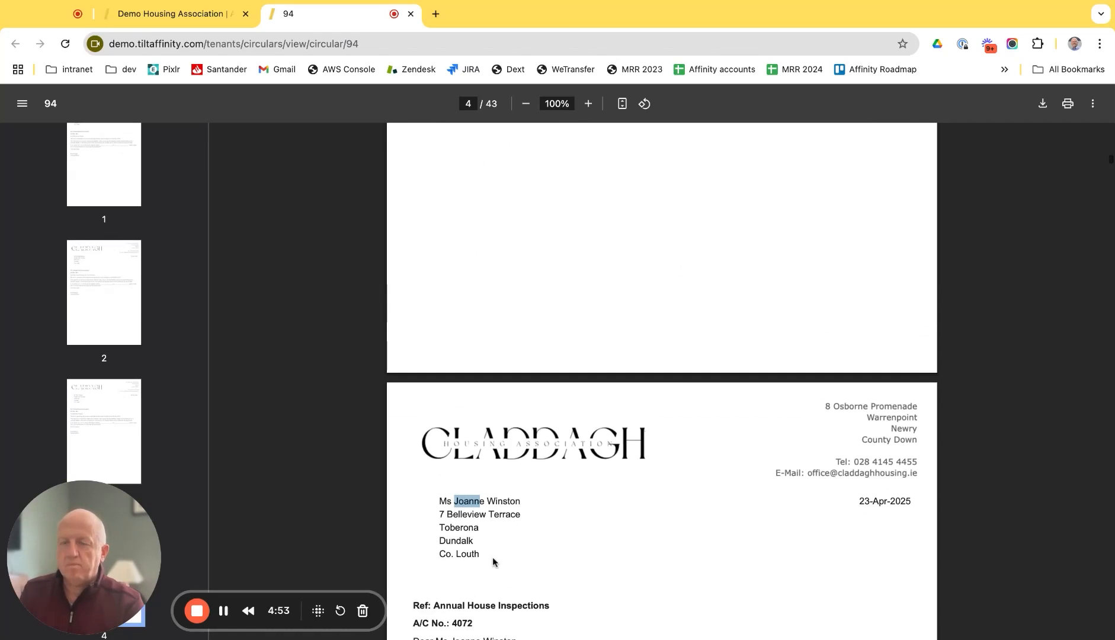
{"action": "left_click", "coordinate": [175, 14]}
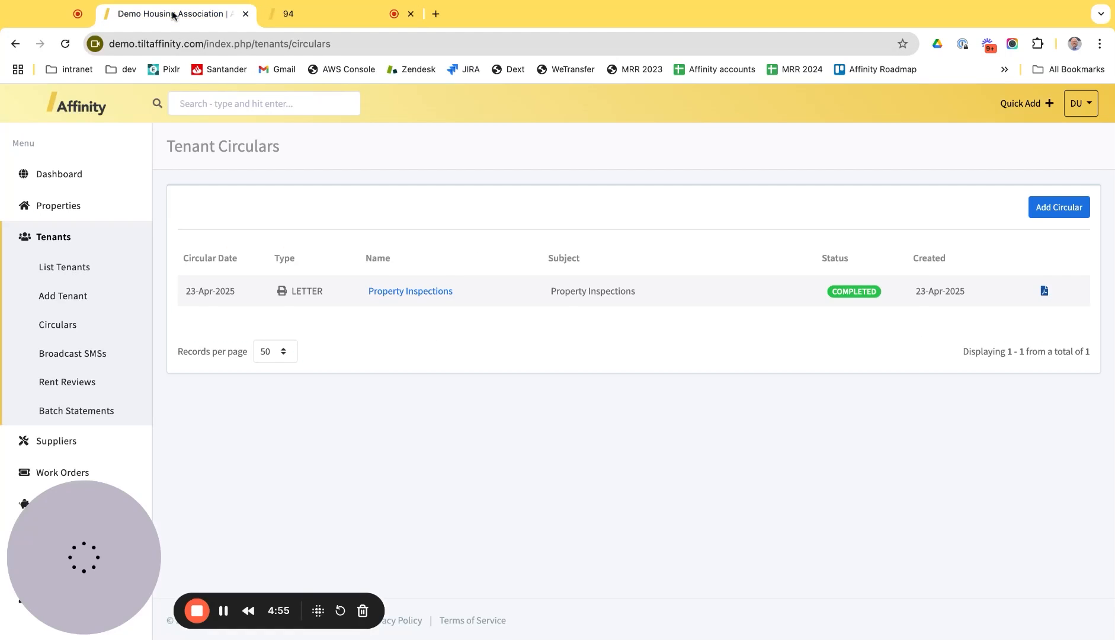
{"action": "left_click", "coordinate": [70, 177]}
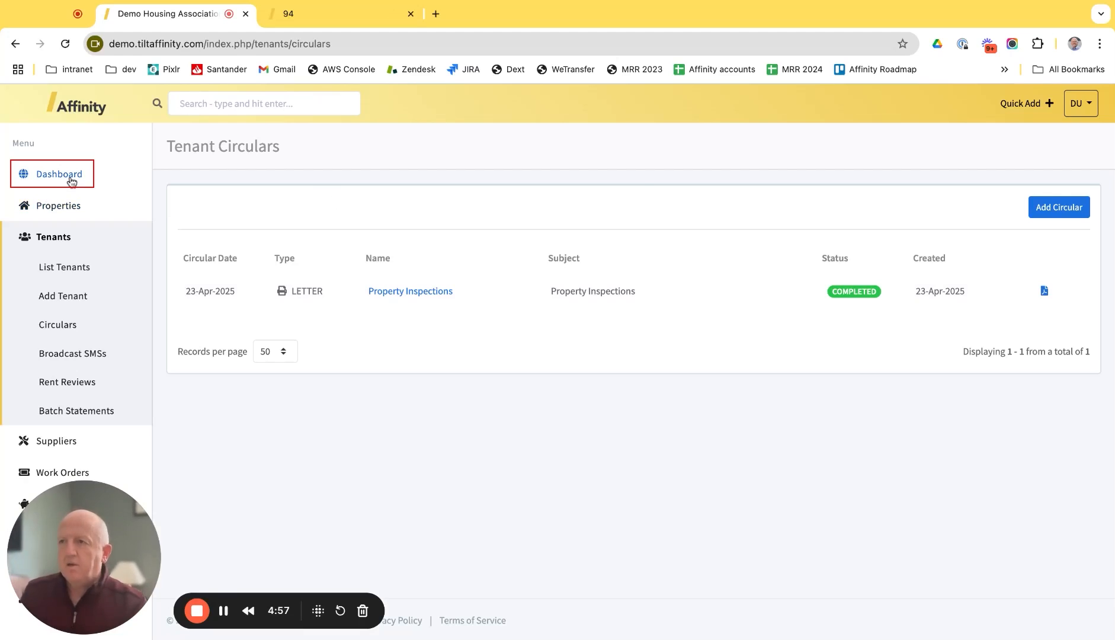